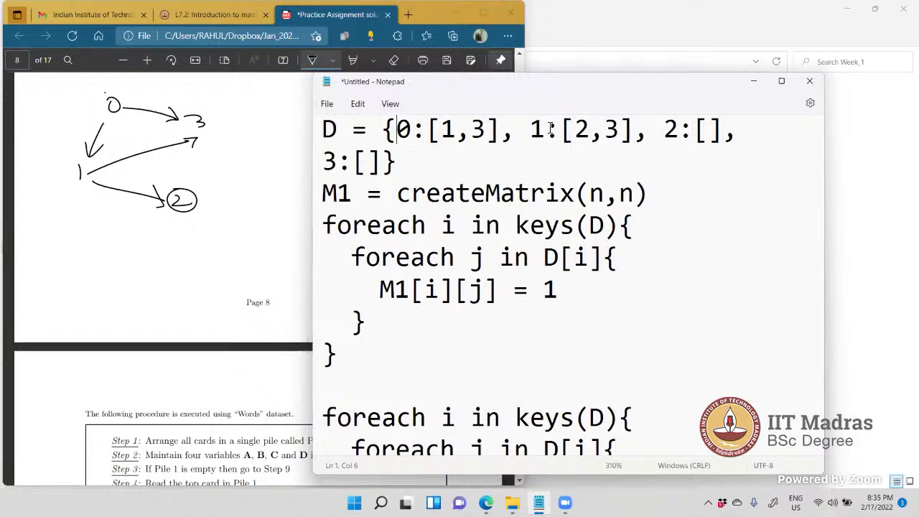
Step: In the second code block, change the inner foreach loop's variable from j to k
{"action": "scroll", "coordinate": [551, 127], "scroll_direction": "down", "scroll_amount": 2}
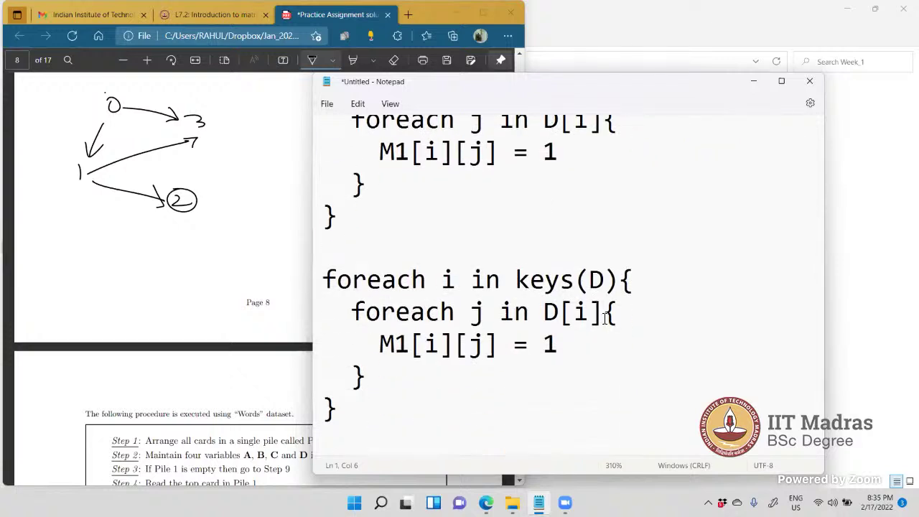
{"action": "left_click", "coordinate": [486, 313]}
{"action": "key", "text": "BackSpace"}
{"action": "type", "text": "k"}
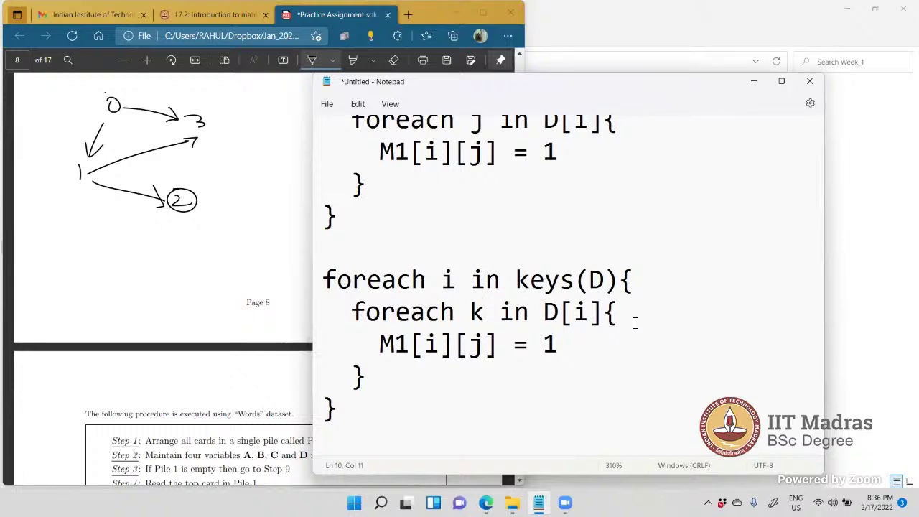
Step: Add a nested loop line "foreach j in D[k]{" below the "foreach k in D[i]{" line
{"action": "key", "text": "Return"}
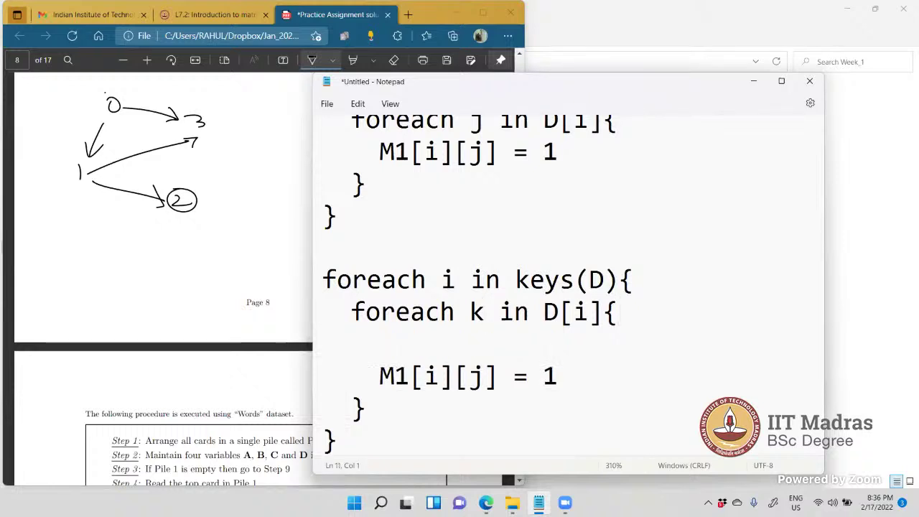
{"action": "type", "text": "fore"}
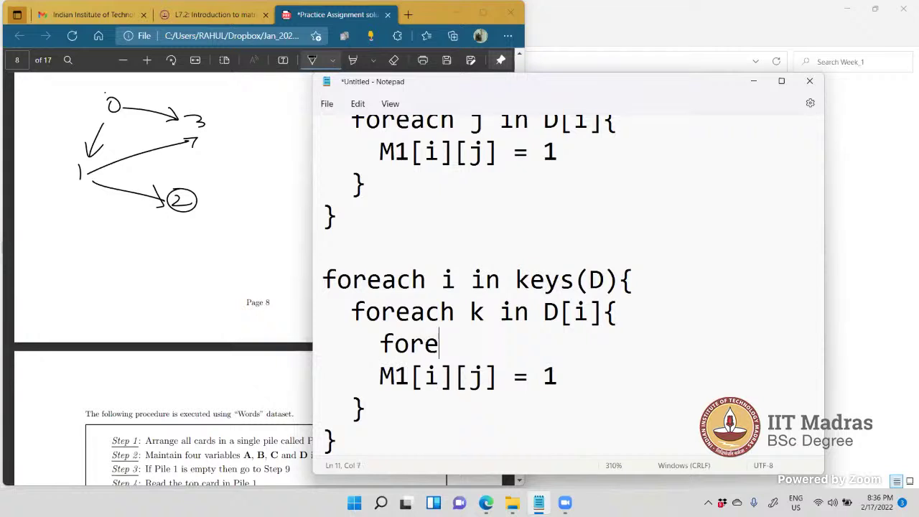
{"action": "type", "text": "ach "}
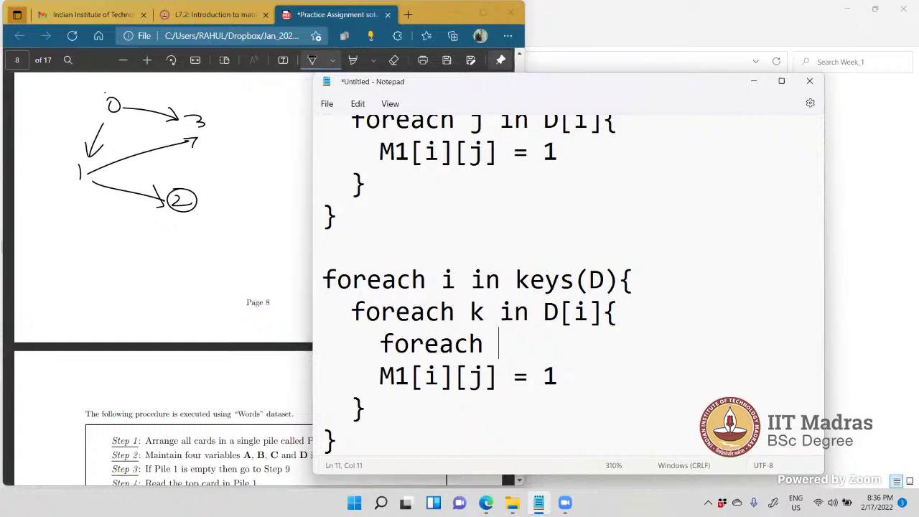
{"action": "type", "text": "j in"}
{"action": "key", "text": "BackSpace"}
{"action": "type", "text": "D"}
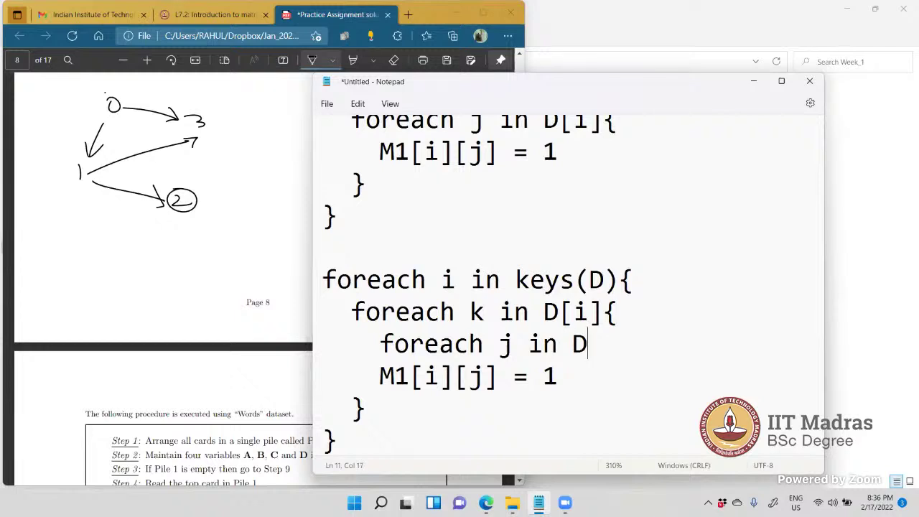
{"action": "type", "text": "[k["}
{"action": "key", "text": "BackSpace"}
{"action": "type", "text": "]"}
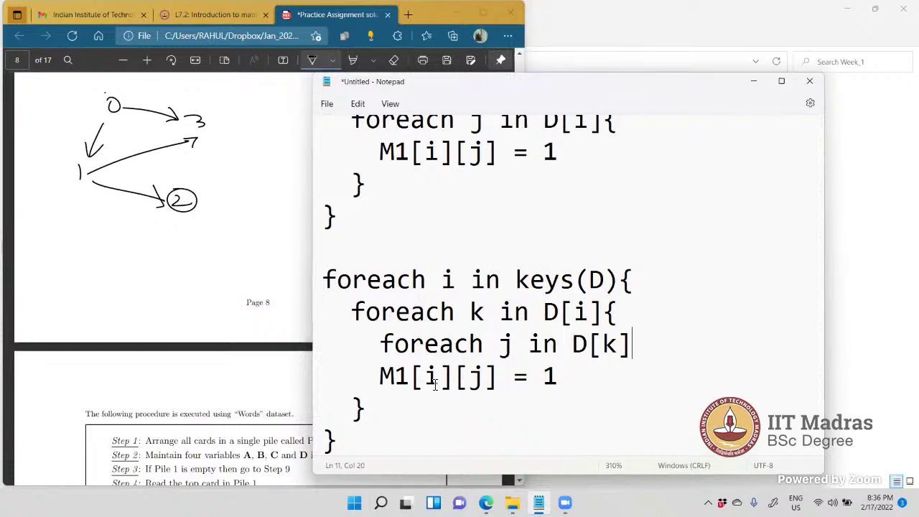
{"action": "type", "text": "{"}
Step: Indent the second block's "M1[i][j] = 1" one level deeper and add a closing brace for the innermost loop below it
{"action": "key", "text": "Down"}
{"action": "left_click", "coordinate": [380, 389]}
{"action": "key", "text": "Tab"}
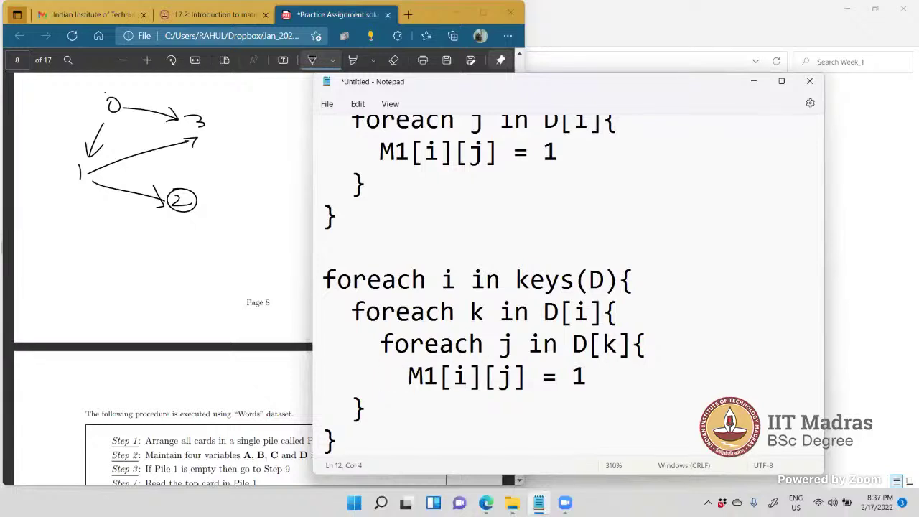
{"action": "left_click", "coordinate": [590, 377]}
{"action": "key", "text": "Return"}
{"action": "key", "text": "Tab"}
{"action": "key", "text": "Tab"}
{"action": "type", "text": "}"}
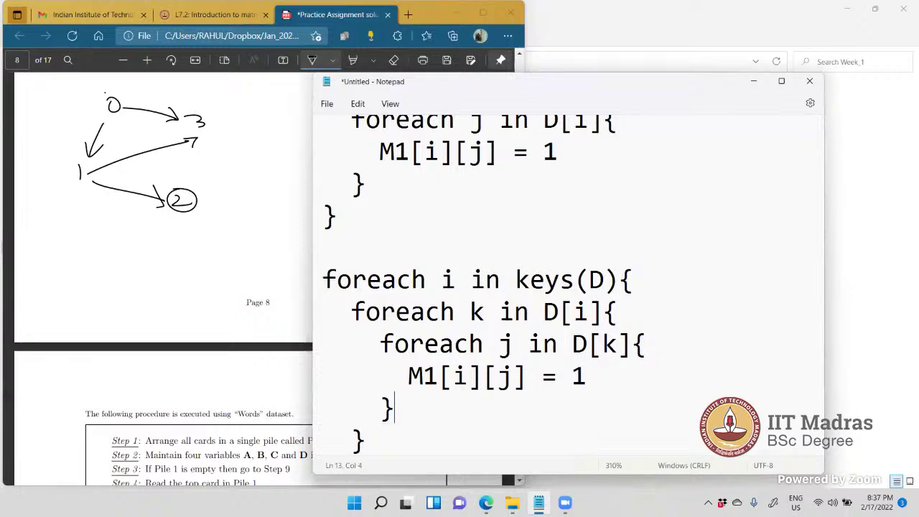
Step: Maximize the text window and add the trace line "i = 0" below the last closing brace
{"action": "left_click", "coordinate": [782, 83]}
{"action": "scroll", "coordinate": [497, 186], "scroll_direction": "up", "scroll_amount": 1}
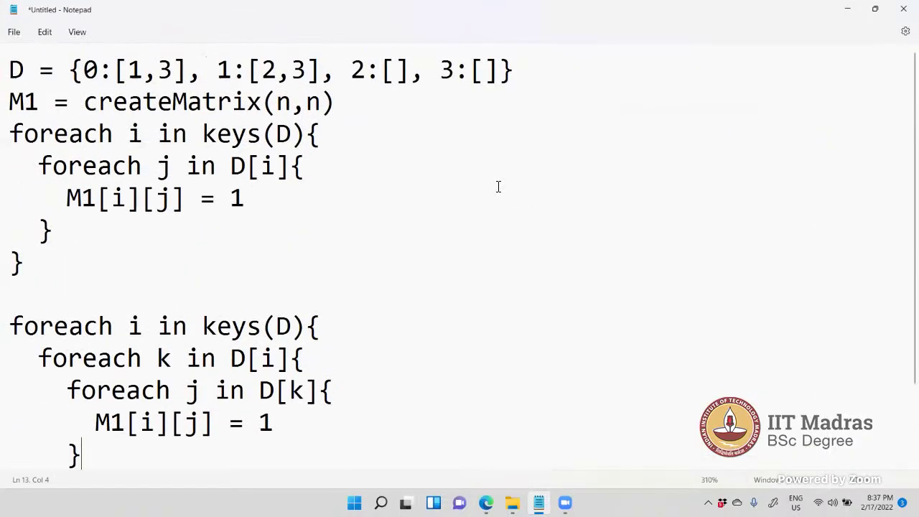
{"action": "scroll", "coordinate": [498, 187], "scroll_direction": "down", "scroll_amount": 5, "text": "ctrl"}
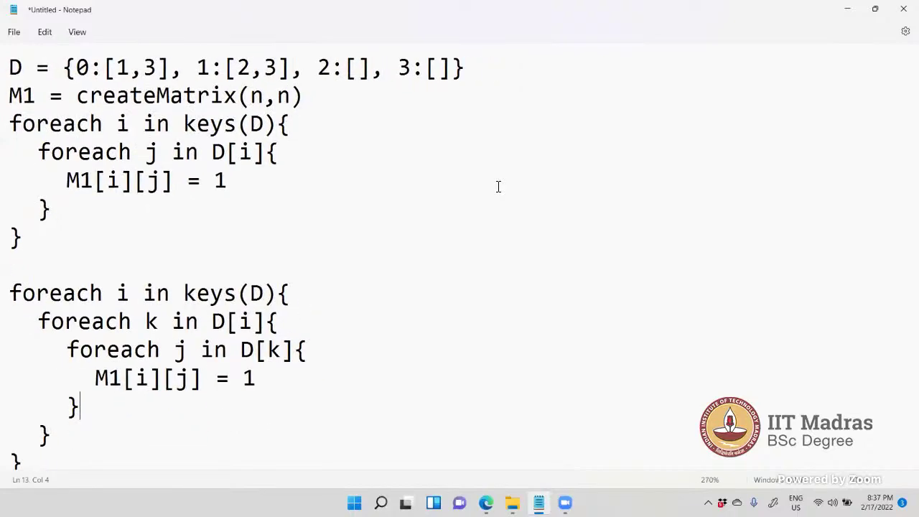
{"action": "scroll", "coordinate": [498, 187], "scroll_direction": "down", "scroll_amount": 1, "text": "ctrl"}
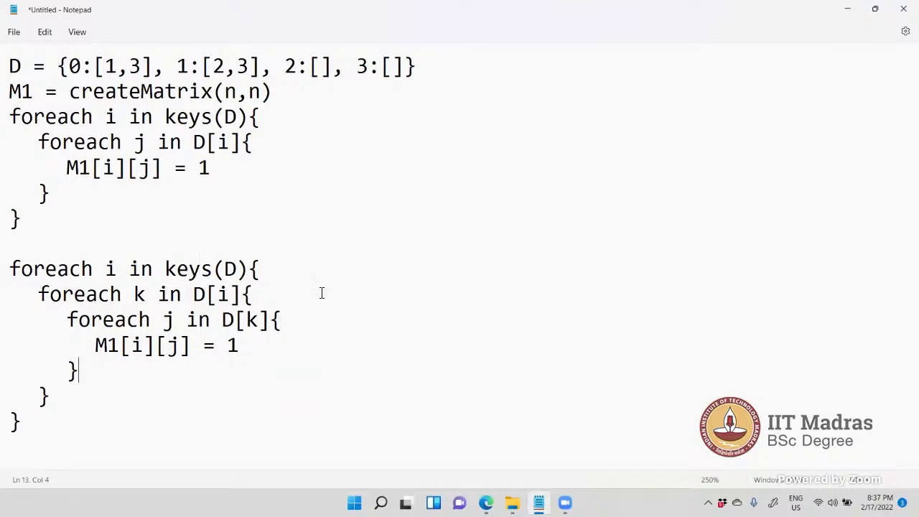
{"action": "left_click", "coordinate": [289, 411]}
{"action": "key", "text": "Return"}
{"action": "type", "text": "i = 0"}
{"action": "key", "text": "Return"}
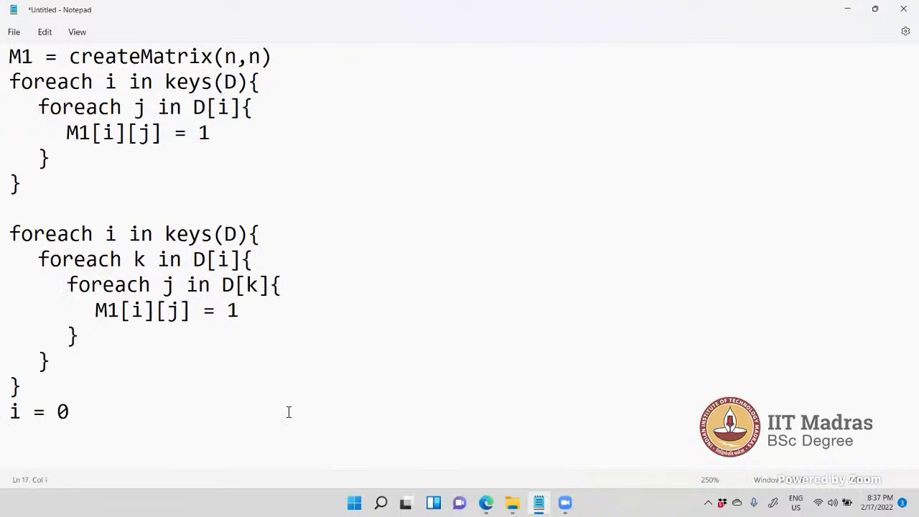
Step: Add the trace line "k = 1, 3" below "i = 0", with the text zoomed out to 200%
{"action": "type", "text": "k ="}
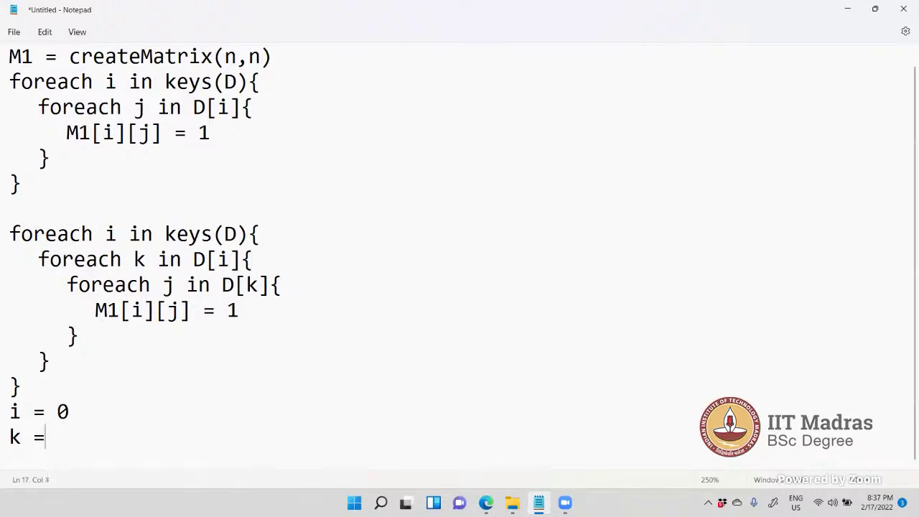
{"action": "scroll", "coordinate": [366, 214], "scroll_direction": "up", "scroll_amount": 1}
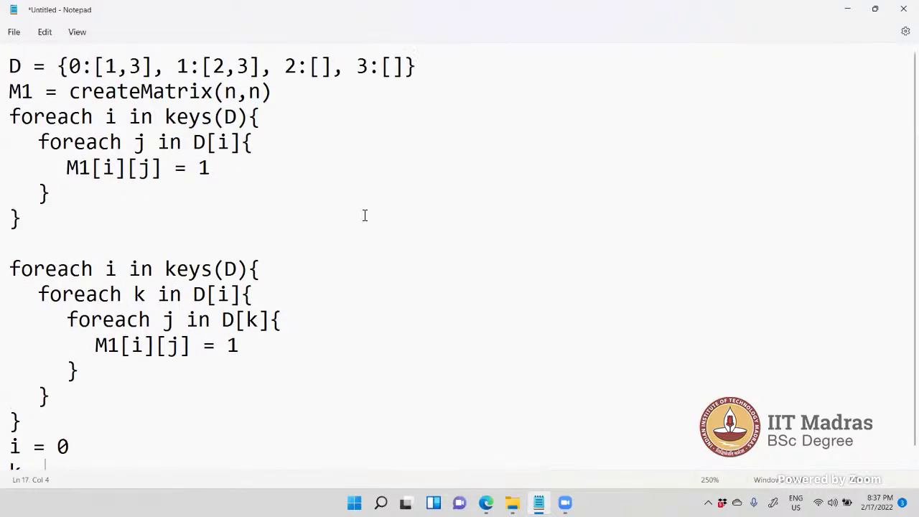
{"action": "scroll", "coordinate": [250, 173], "scroll_direction": "down", "scroll_amount": 1}
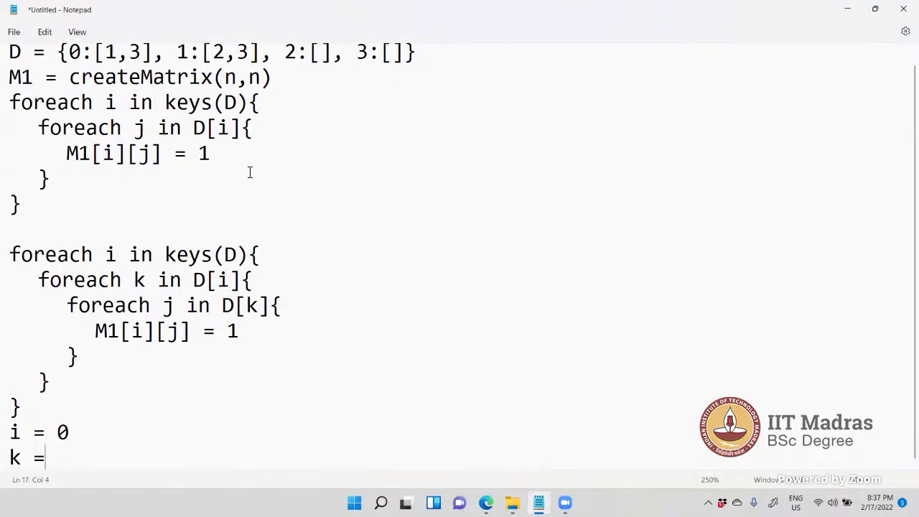
{"action": "scroll", "coordinate": [250, 172], "scroll_direction": "down", "scroll_amount": 4}
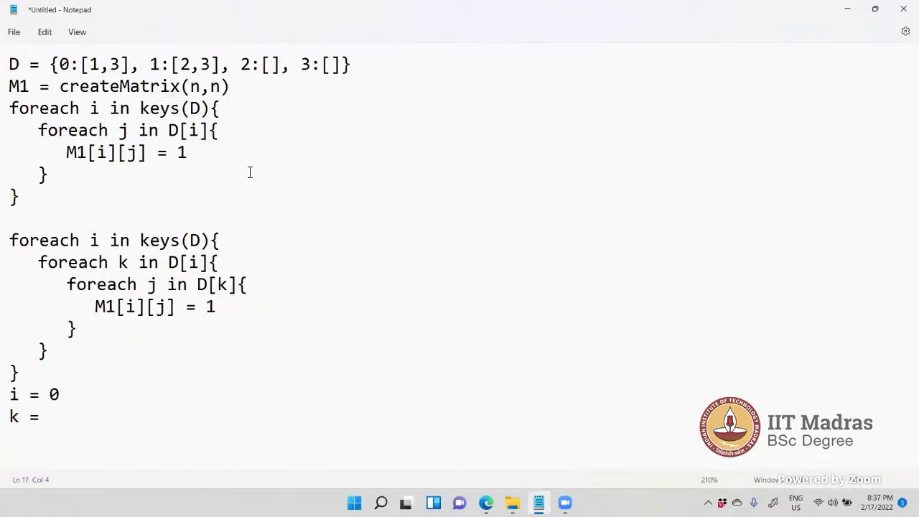
{"action": "scroll", "coordinate": [249, 173], "scroll_direction": "down", "scroll_amount": 1}
{"action": "type", "text": "1, 3"}
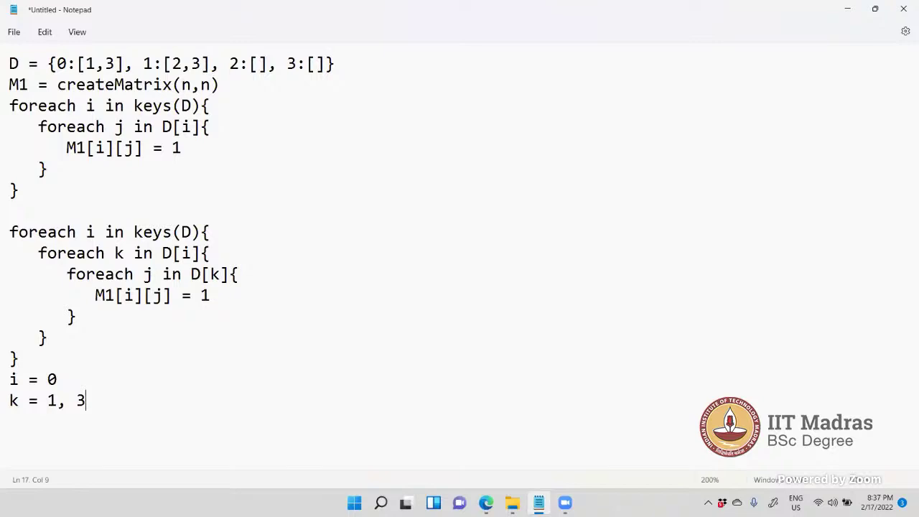
Step: Add two more trace lines reading "k = 1" and "D[1]" below the list of k values
{"action": "key", "text": "Return"}
{"action": "type", "text": "k ="}
{"action": "key", "text": "BackSpace"}
{"action": "key", "text": "BackSpace"}
{"action": "type", "text": "= 1"}
{"action": "key", "text": "Return"}
{"action": "type", "text": "D[1]"}
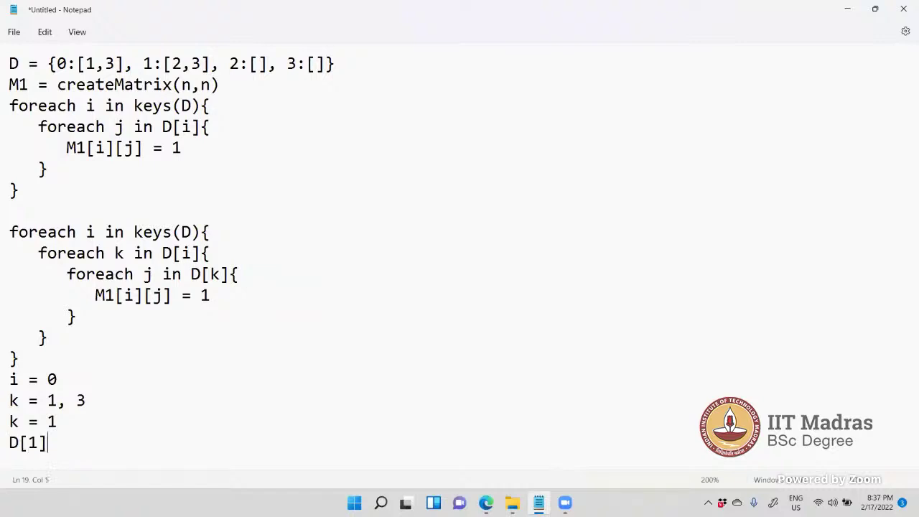
Step: Expand the "D[1]" trace line into "j = D[1] = 2, 3" and start a new line below it
{"action": "left_click", "coordinate": [38, 442]}
{"action": "key", "text": "Left"}
{"action": "key", "text": "Left"}
{"action": "key", "text": "Left"}
{"action": "type", "text": "j ="}
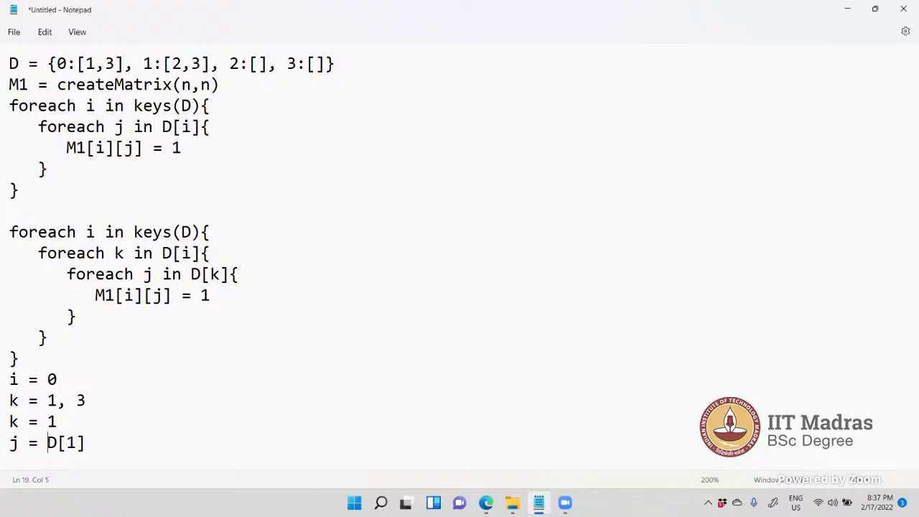
{"action": "key", "text": "Right"}
{"action": "key", "text": "Right"}
{"action": "key", "text": "Right"}
{"action": "key", "text": "Right"}
{"action": "type", "text": "= 2, 3"}
{"action": "key", "text": "Return"}
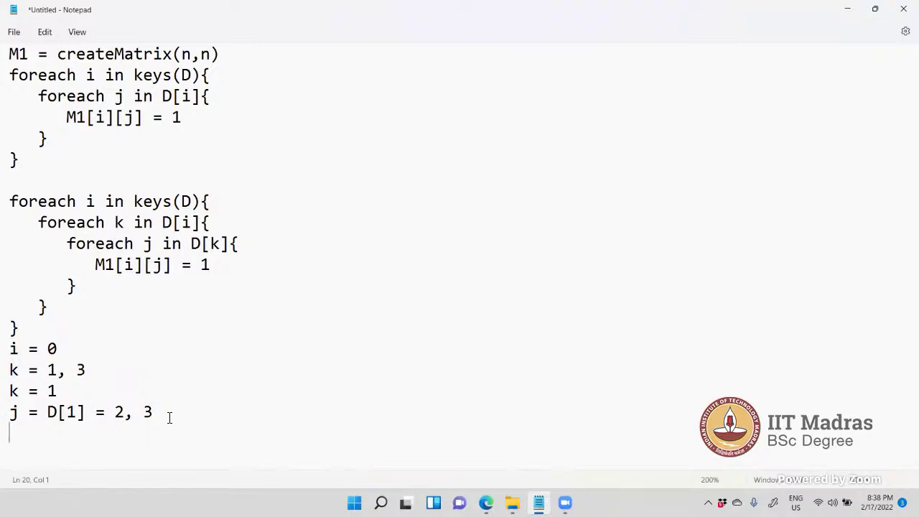
Step: Add the resulting matrix assignments "M1[0][2] = 1" and "M1[0][3] = 1" on separate lines at the end of the trace
{"action": "scroll", "coordinate": [294, 313], "scroll_direction": "up", "scroll_amount": 1}
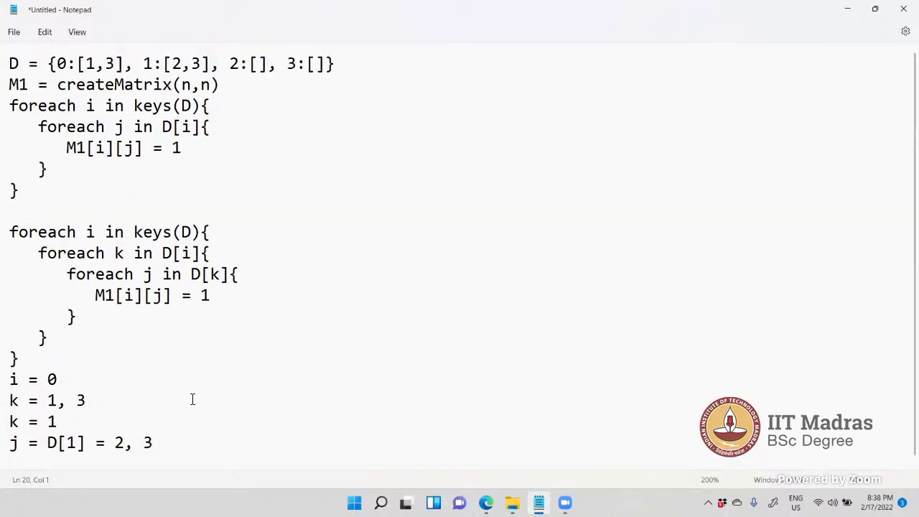
{"action": "scroll", "coordinate": [211, 389], "scroll_direction": "down", "scroll_amount": 1}
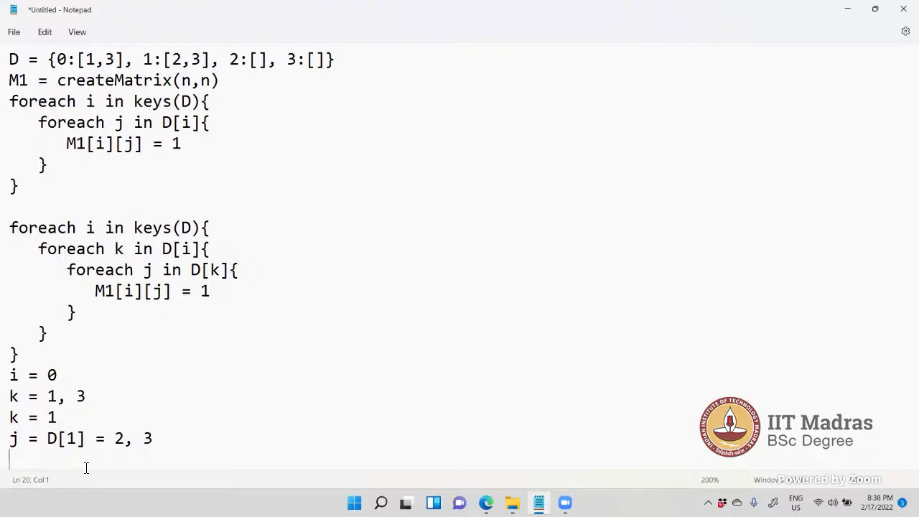
{"action": "type", "text": "M1[0]p"}
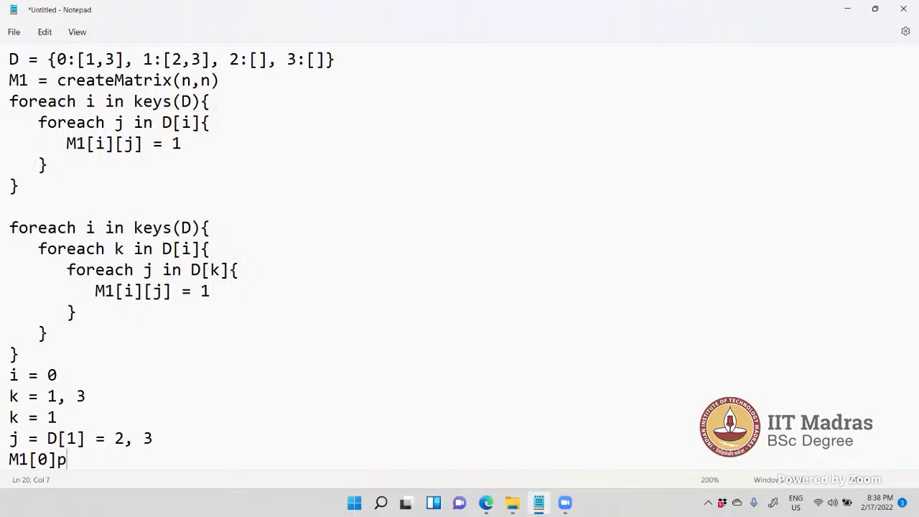
{"action": "key", "text": "BackSpace"}
{"action": "type", "text": "[2] = 1"}
{"action": "key", "text": "Return"}
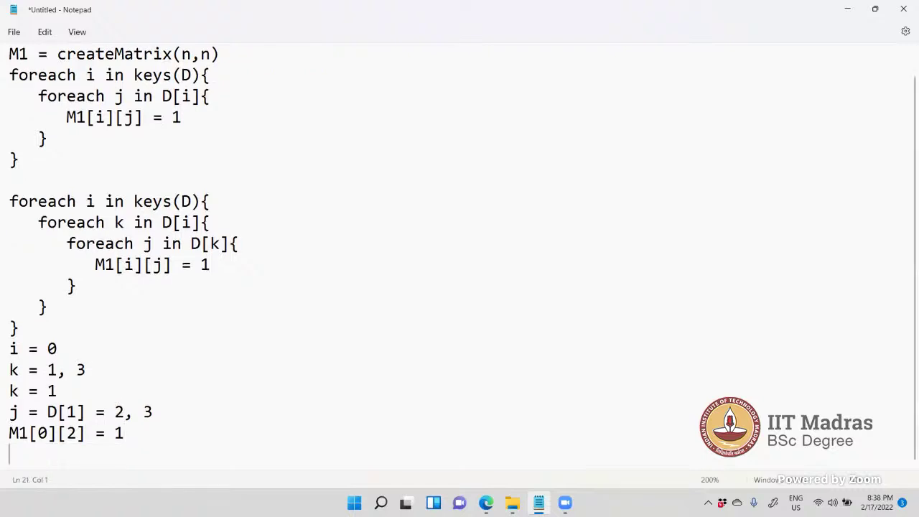
{"action": "type", "text": "M1"}
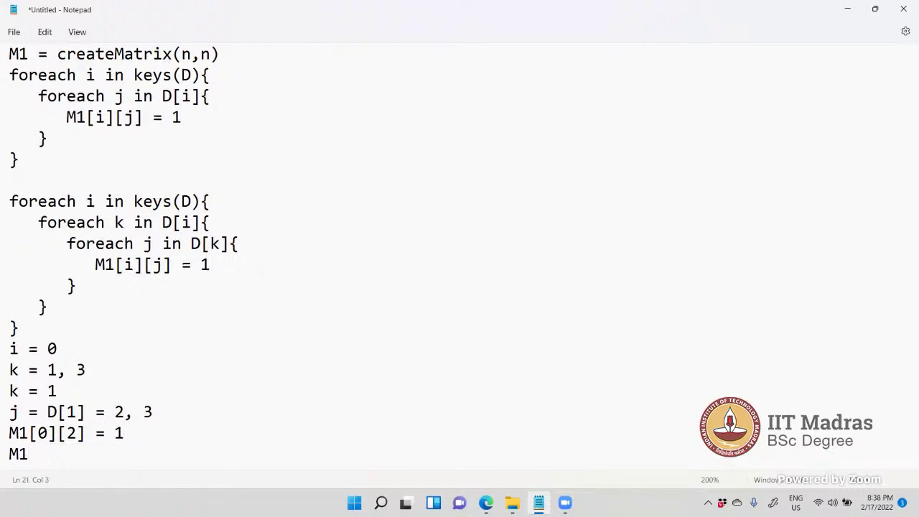
{"action": "type", "text": "[0][3] = "}
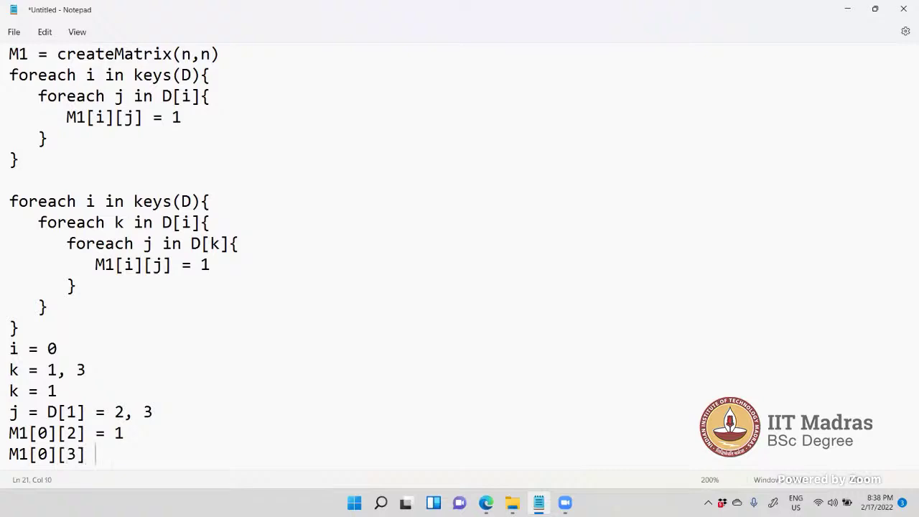
{"action": "type", "text": "1"}
{"action": "key", "text": "Return"}
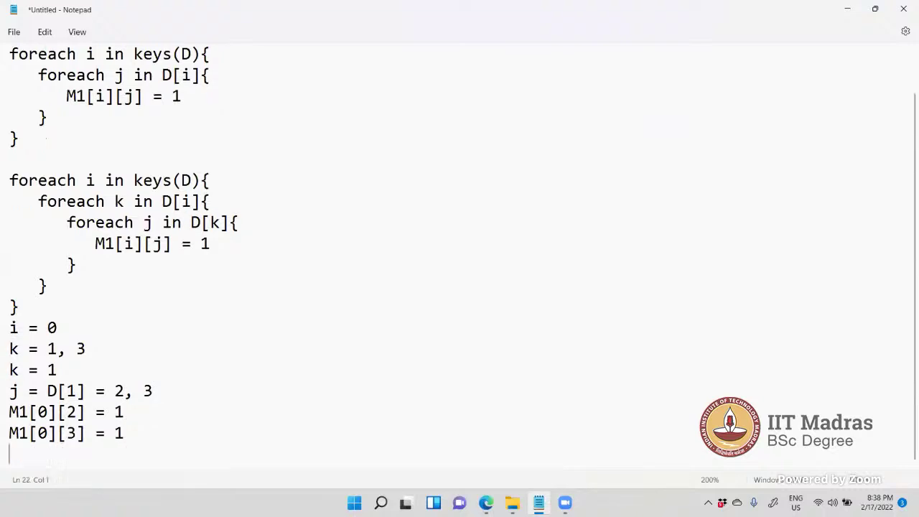
Step: Add "D[3]" as the last line of the trace
{"action": "type", "text": "D9"}
{"action": "key", "text": "BackSpace"}
{"action": "type", "text": "[3"}
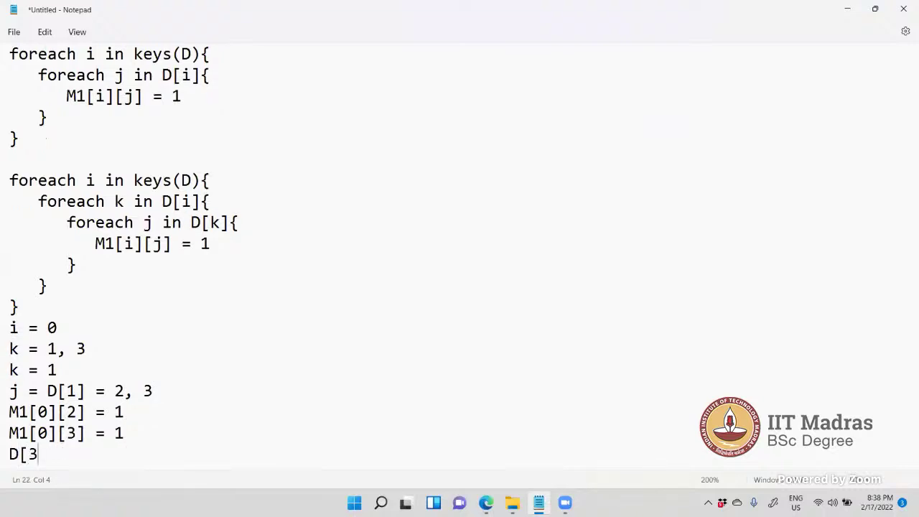
{"action": "type", "text": "["}
{"action": "key", "text": "BackSpace"}
{"action": "type", "text": "]"}
Step: Rewrite the first k trace line as "k = D[i] = [1, 3]"
{"action": "left_click_drag", "start_coordinate": [87, 350], "coordinate": [49, 348]}
{"action": "left_click", "coordinate": [49, 346]}
{"action": "type", "text": "D["}
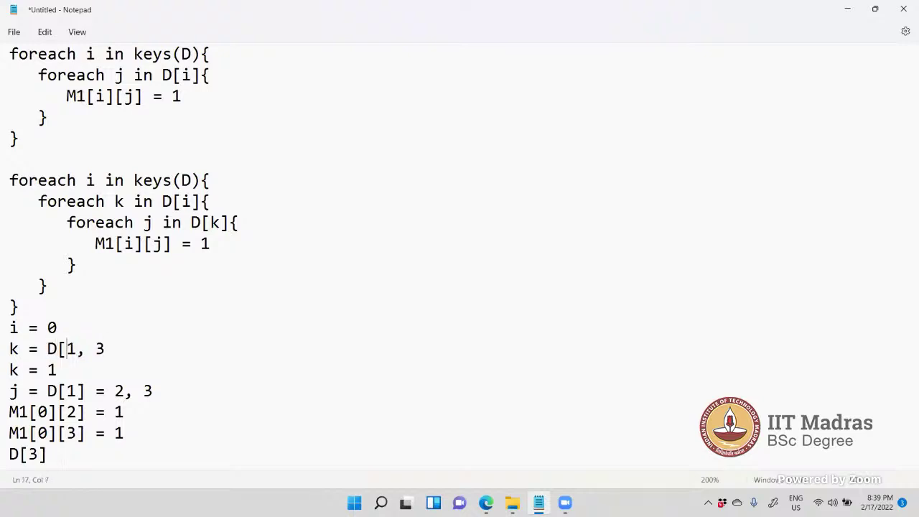
{"action": "type", "text": "i] = ["}
{"action": "key", "text": "Right"}
{"action": "key", "text": "Right"}
{"action": "key", "text": "Right"}
{"action": "key", "text": "Right"}
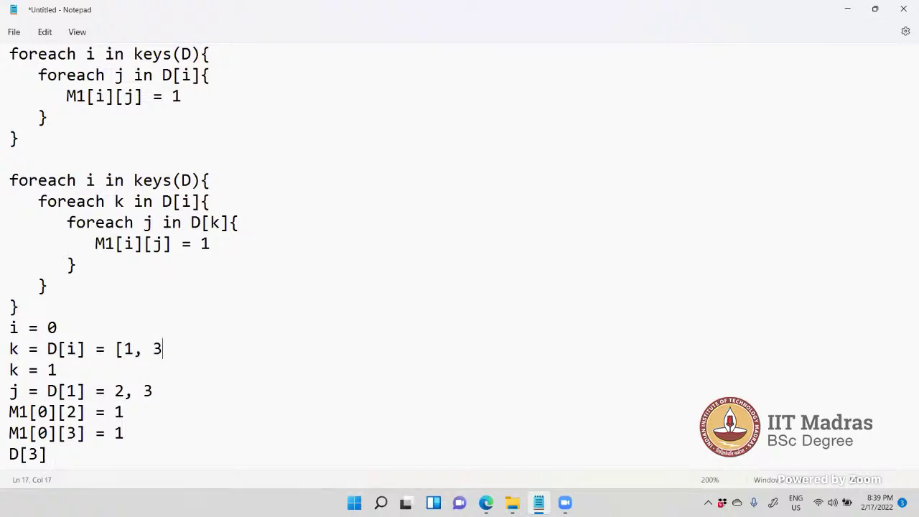
{"action": "type", "text": "]"}
Step: Extend the i trace line to "i = 0, 1" and change the first entry of the D[i] list to 2
{"action": "left_click", "coordinate": [140, 432]}
{"action": "key", "text": "Down"}
{"action": "left_click", "coordinate": [59, 332]}
{"action": "type", "text": ", 1"}
{"action": "scroll", "coordinate": [304, 255], "scroll_direction": "up", "scroll_amount": 1}
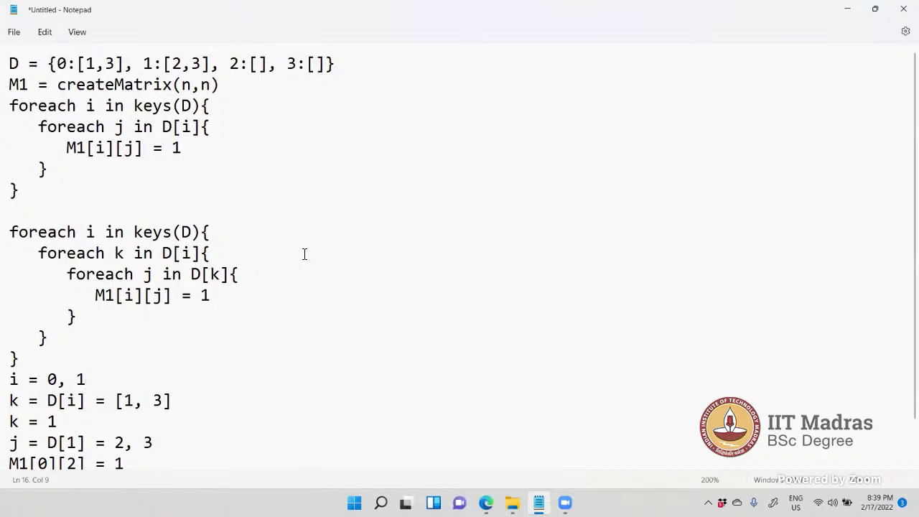
{"action": "left_click", "coordinate": [135, 400]}
{"action": "key", "text": "BackSpace"}
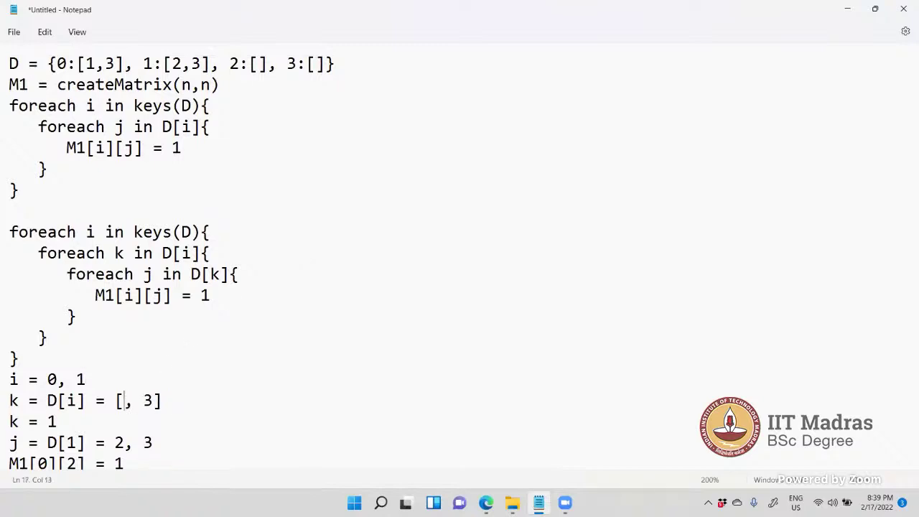
{"action": "type", "text": "2"}
{"action": "left_click", "coordinate": [166, 401]}
Step: Append ", i =2, i=3" to the i trace line
{"action": "left_click", "coordinate": [99, 378]}
{"action": "type", "text": ","}
{"action": "key", "text": "BackSpace"}
{"action": "type", "text": ", i =2"}
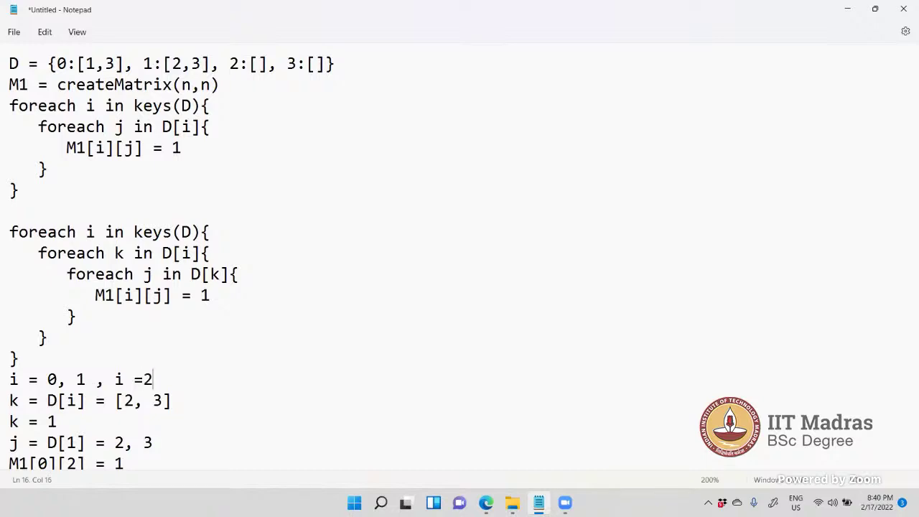
{"action": "type", "text": ", i=3"}
{"action": "scroll", "coordinate": [253, 125], "scroll_direction": "down", "scroll_amount": 1}
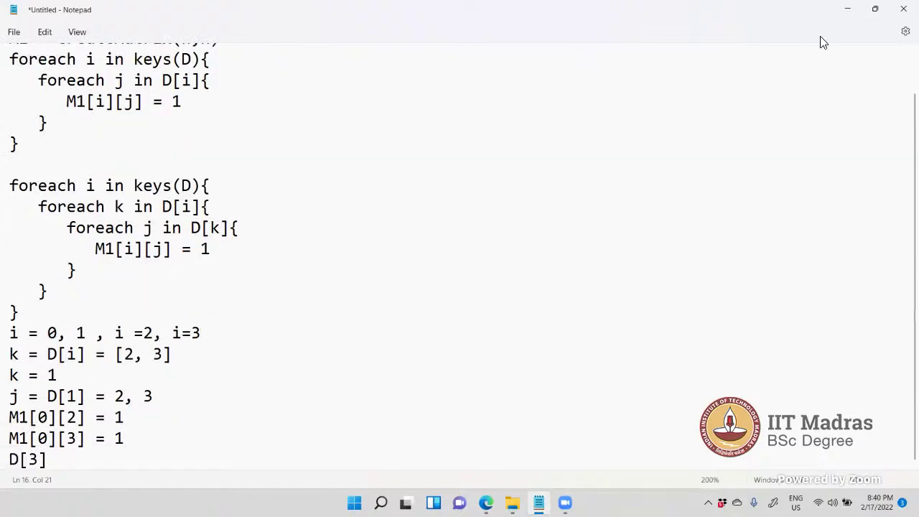
{"action": "left_click", "coordinate": [903, 10]}
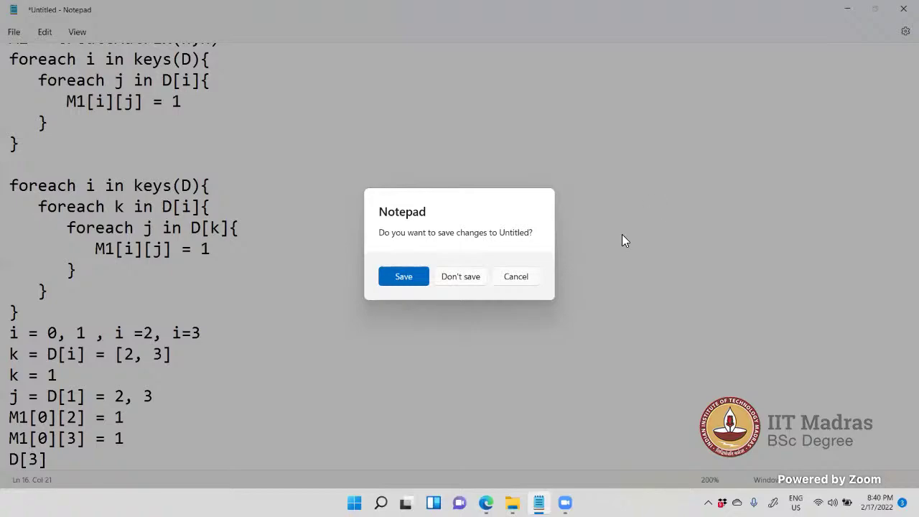
{"action": "left_click", "coordinate": [526, 284]}
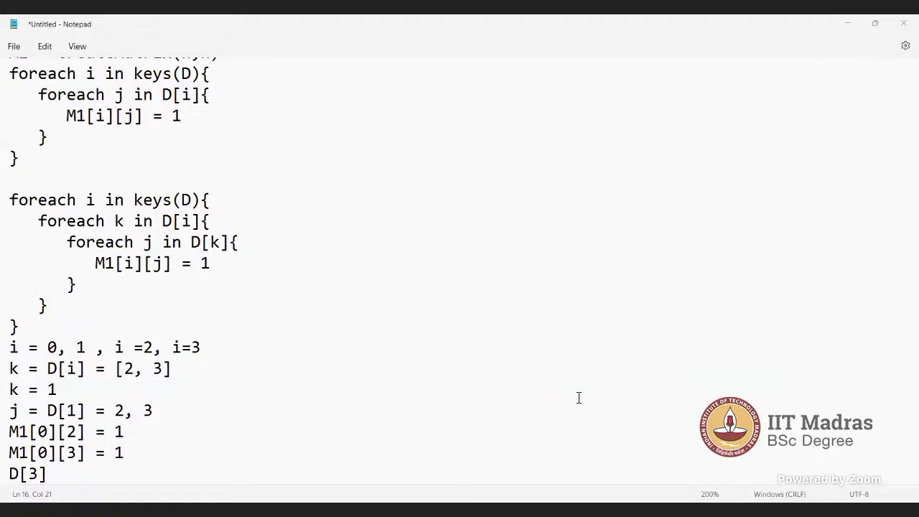
{"action": "scroll", "coordinate": [578, 398], "scroll_direction": "up", "scroll_amount": 1}
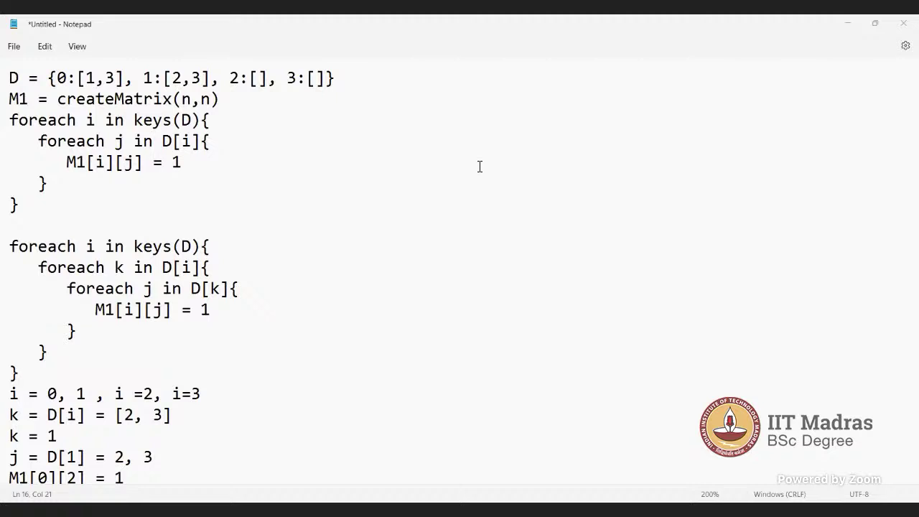
{"action": "left_click", "coordinate": [602, 249]}
Step: In the browser, check the answers of AQ7.1: Activity Question 1 and confirm submitting the assignment
{"action": "scroll", "coordinate": [601, 249], "scroll_direction": "down", "scroll_amount": 6}
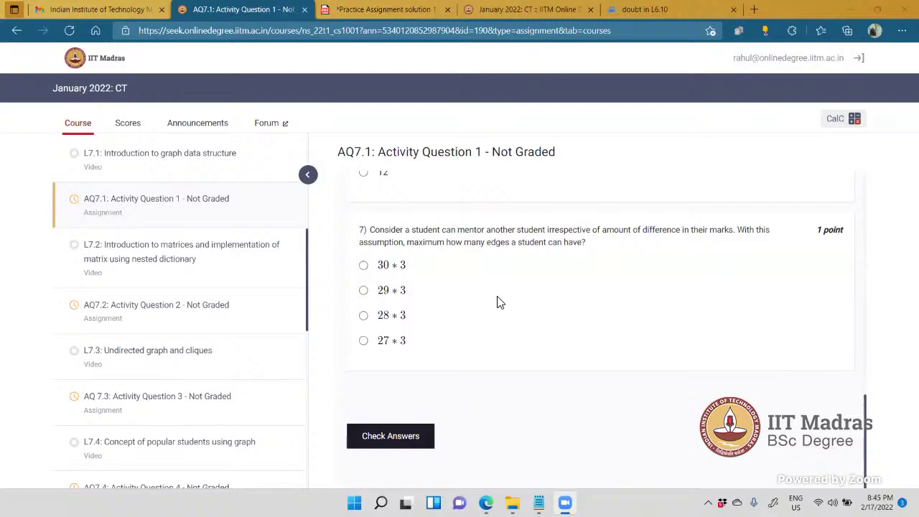
{"action": "left_click", "coordinate": [387, 435]}
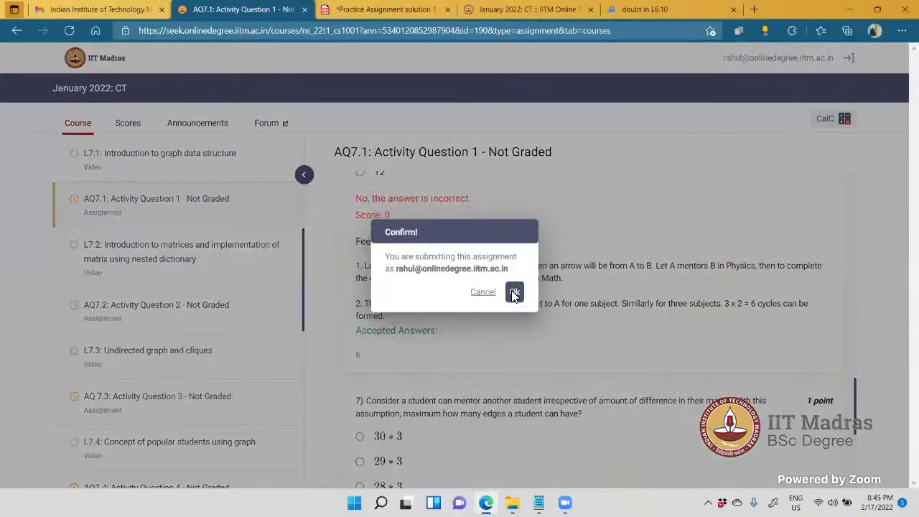
{"action": "left_click", "coordinate": [512, 292]}
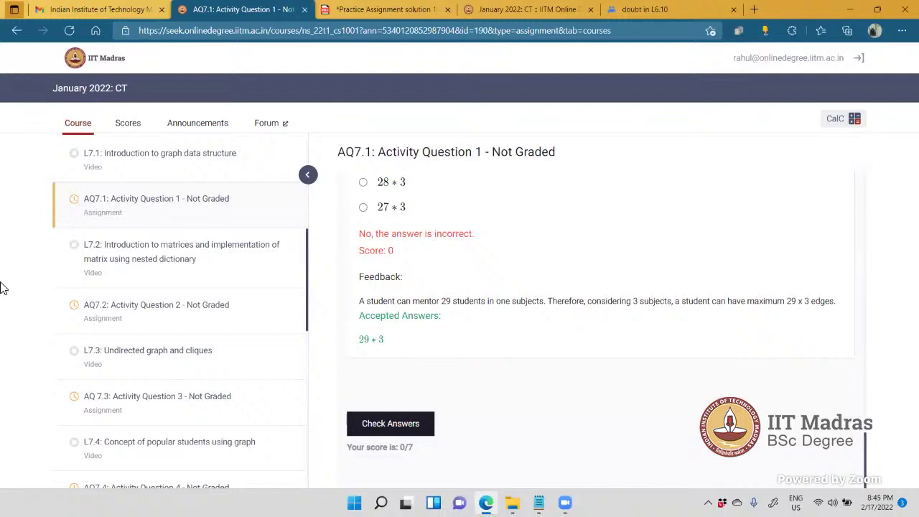
Step: Open AQ7.2: Activity Question 2, submit it without selecting any answers, and view the feedback on its matrix questions
{"action": "left_click", "coordinate": [176, 300]}
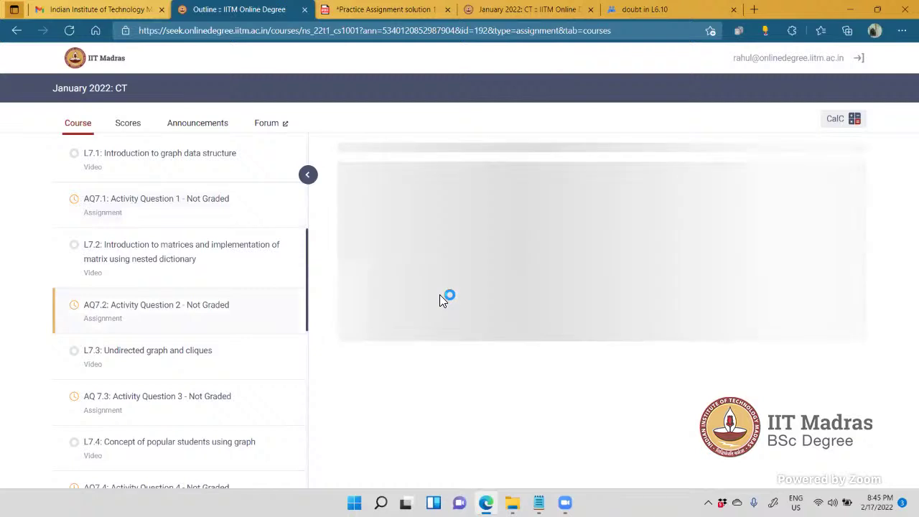
{"action": "scroll", "coordinate": [443, 300], "scroll_direction": "down", "scroll_amount": 5}
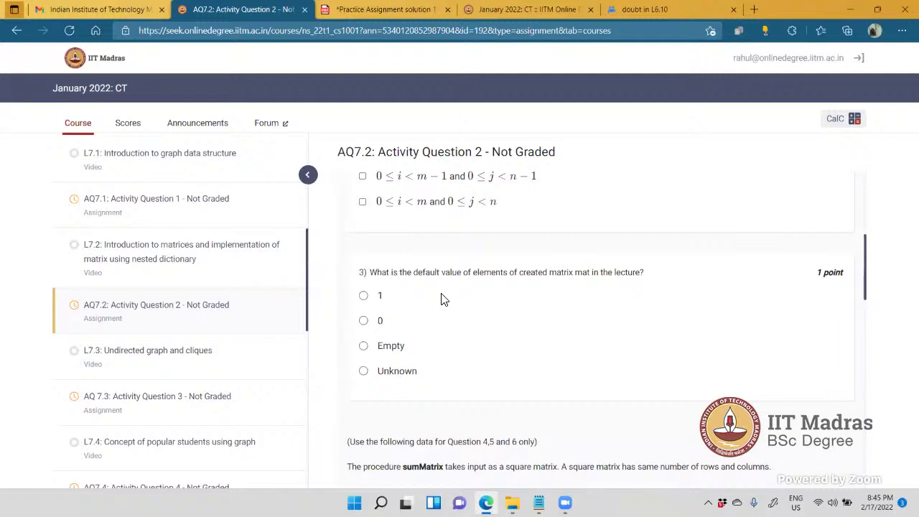
{"action": "scroll", "coordinate": [443, 300], "scroll_direction": "down", "scroll_amount": 3}
{"action": "scroll", "coordinate": [443, 297], "scroll_direction": "up", "scroll_amount": 3}
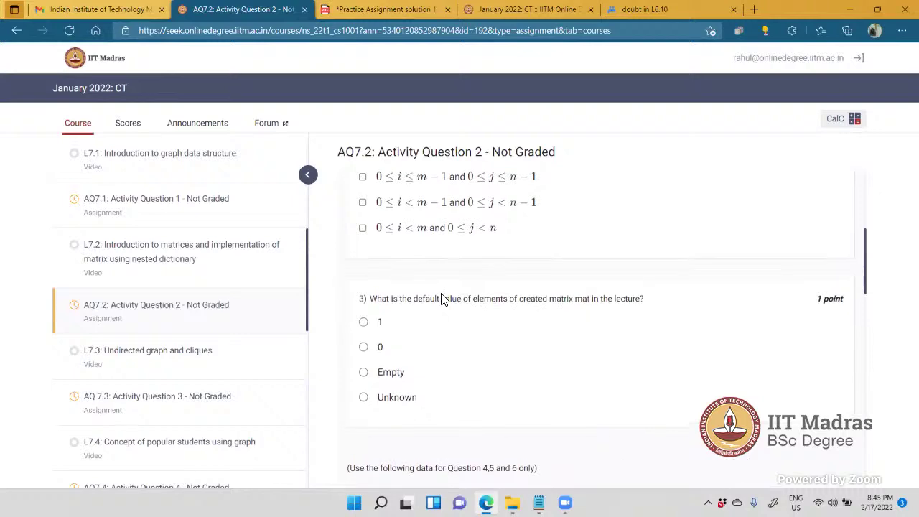
{"action": "scroll", "coordinate": [443, 297], "scroll_direction": "down", "scroll_amount": 10}
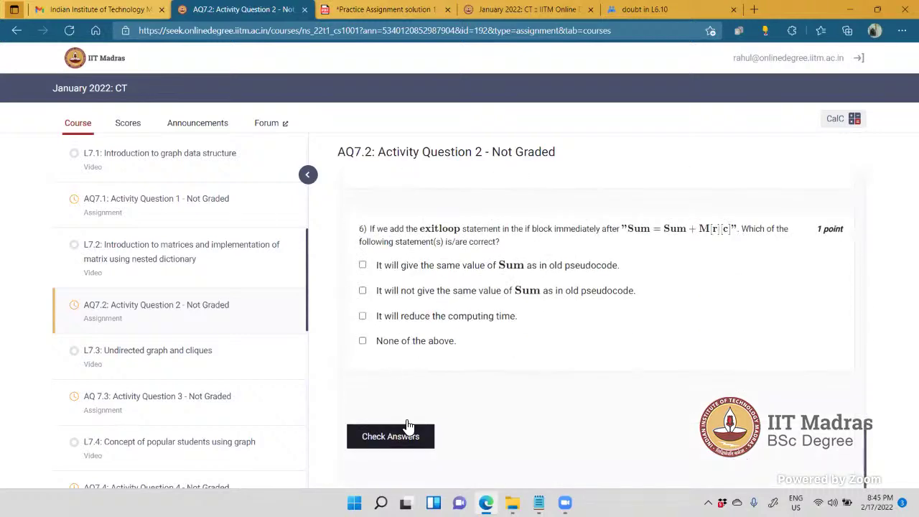
{"action": "left_click", "coordinate": [406, 425]}
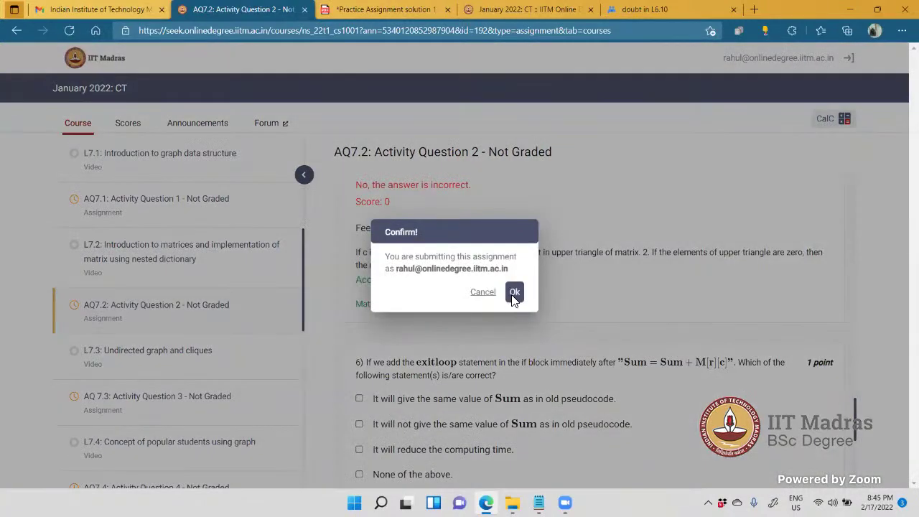
{"action": "left_click", "coordinate": [512, 293]}
{"action": "scroll", "coordinate": [513, 300], "scroll_direction": "up", "scroll_amount": 8}
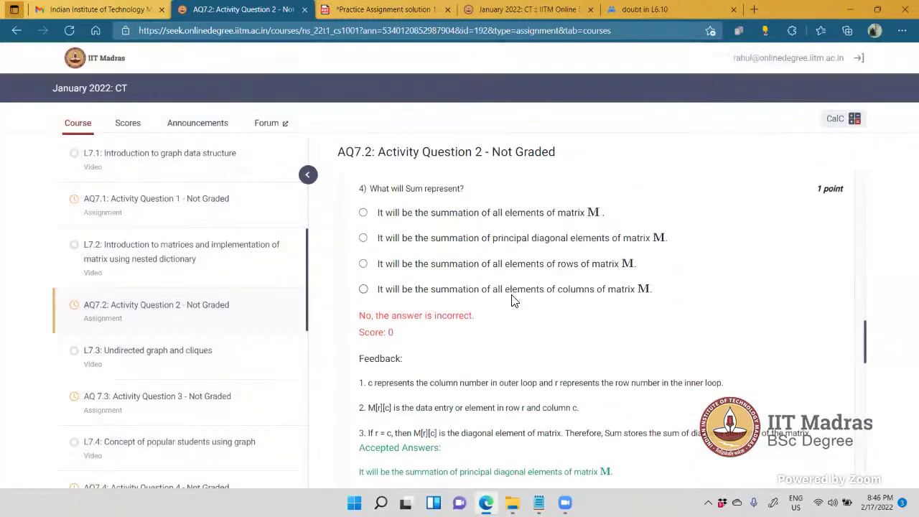
{"action": "scroll", "coordinate": [512, 300], "scroll_direction": "up", "scroll_amount": 7}
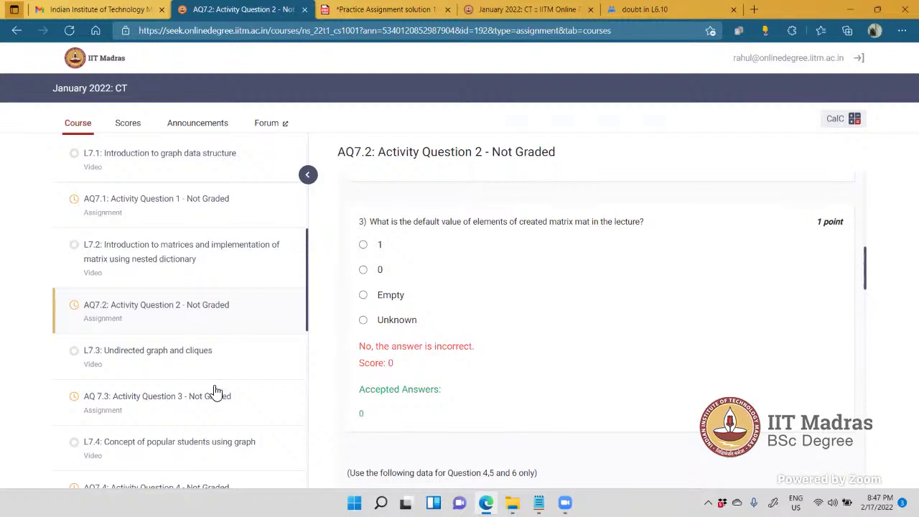
Step: Open AQ 7.3: Activity Question 3 and examine its questions, especially the graph and candidate clique lists of question 5
{"action": "scroll", "coordinate": [214, 393], "scroll_direction": "down", "scroll_amount": 1}
{"action": "left_click", "coordinate": [194, 318]}
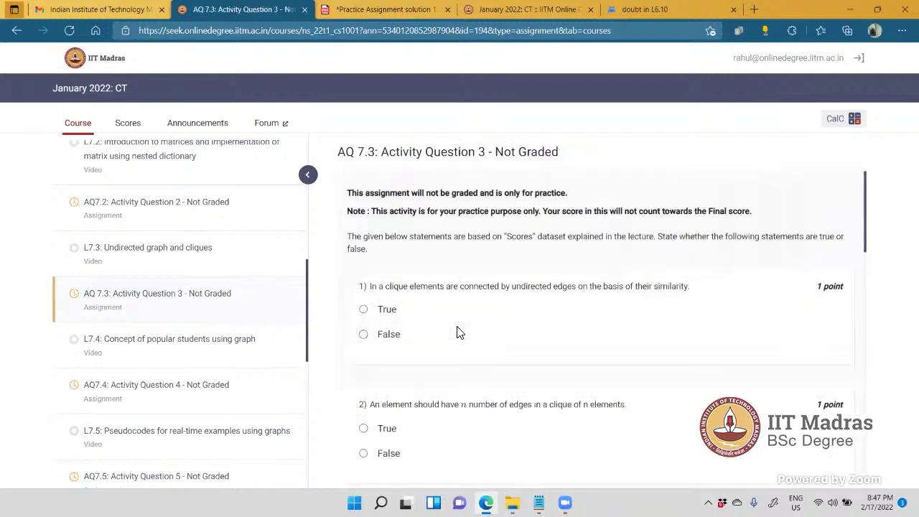
{"action": "scroll", "coordinate": [459, 332], "scroll_direction": "down", "scroll_amount": 5}
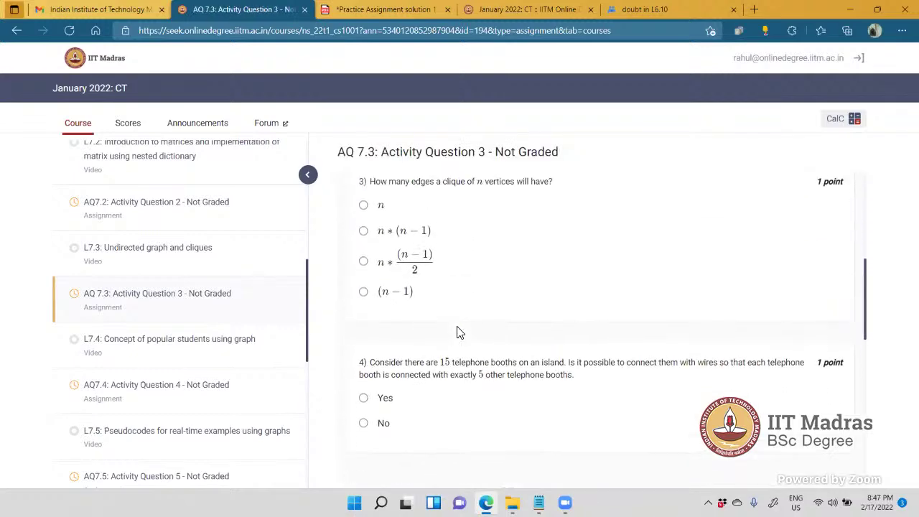
{"action": "scroll", "coordinate": [460, 333], "scroll_direction": "down", "scroll_amount": 5}
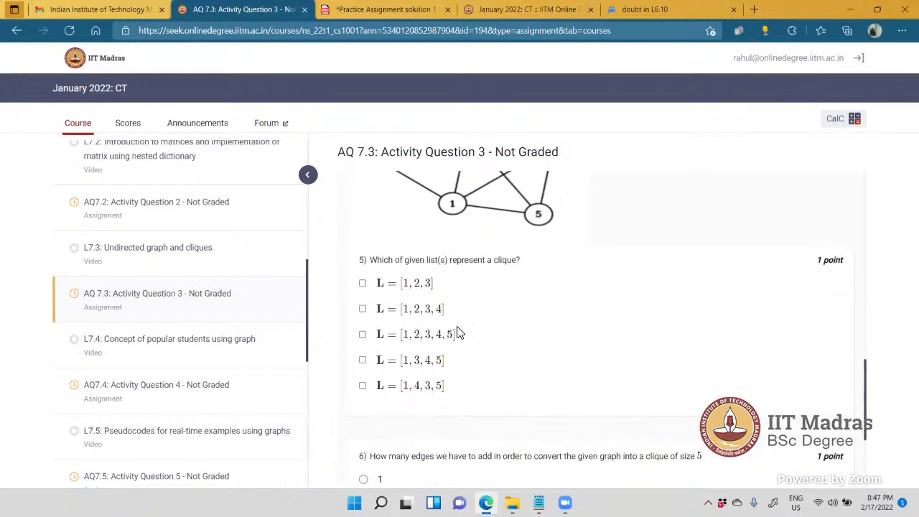
{"action": "scroll", "coordinate": [459, 332], "scroll_direction": "up", "scroll_amount": 1}
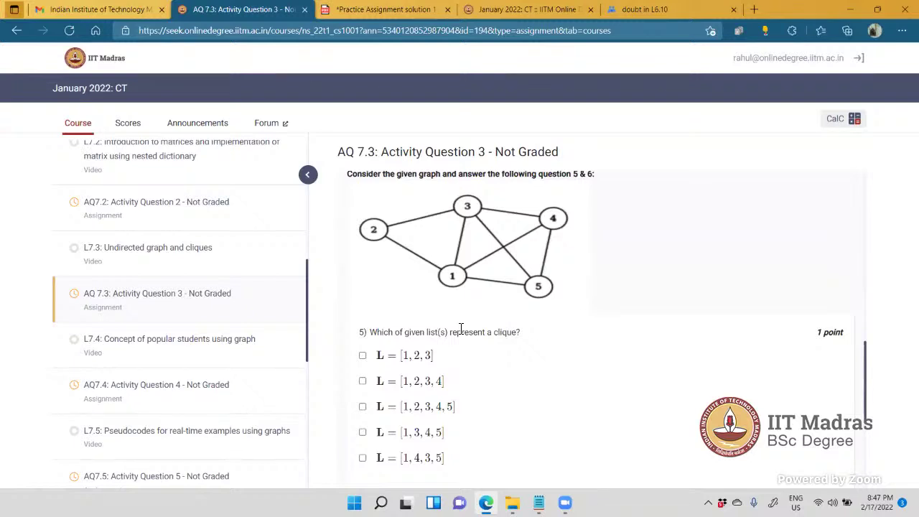
{"action": "scroll", "coordinate": [460, 328], "scroll_direction": "up", "scroll_amount": 1}
{"action": "scroll", "coordinate": [459, 332], "scroll_direction": "down", "scroll_amount": 3}
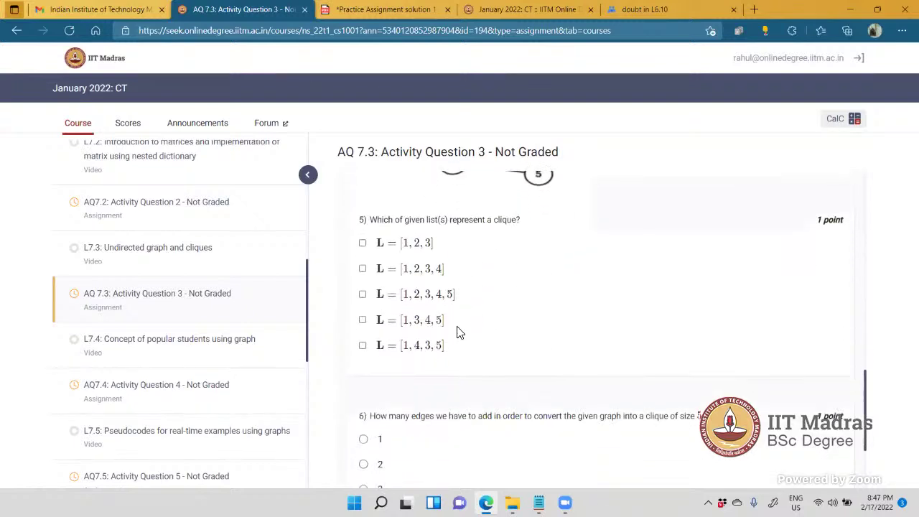
{"action": "scroll", "coordinate": [459, 333], "scroll_direction": "up", "scroll_amount": 2}
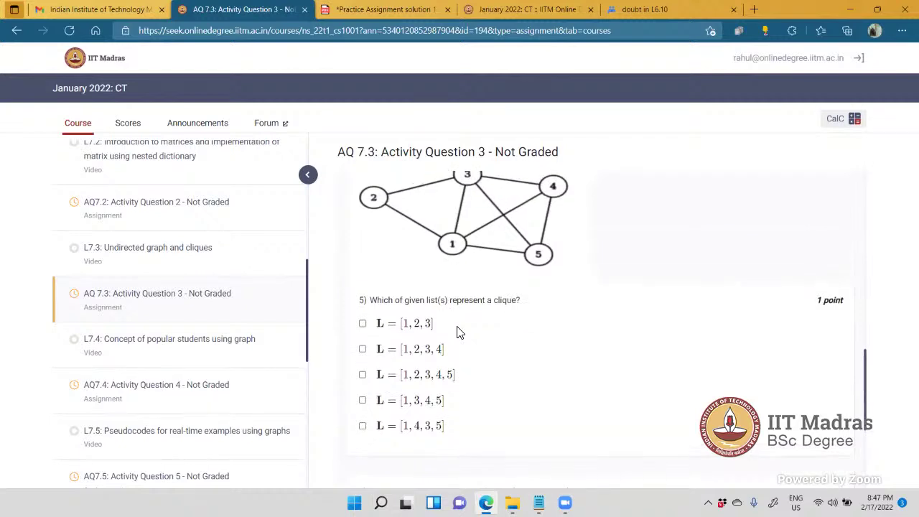
{"action": "scroll", "coordinate": [460, 333], "scroll_direction": "up", "scroll_amount": 1}
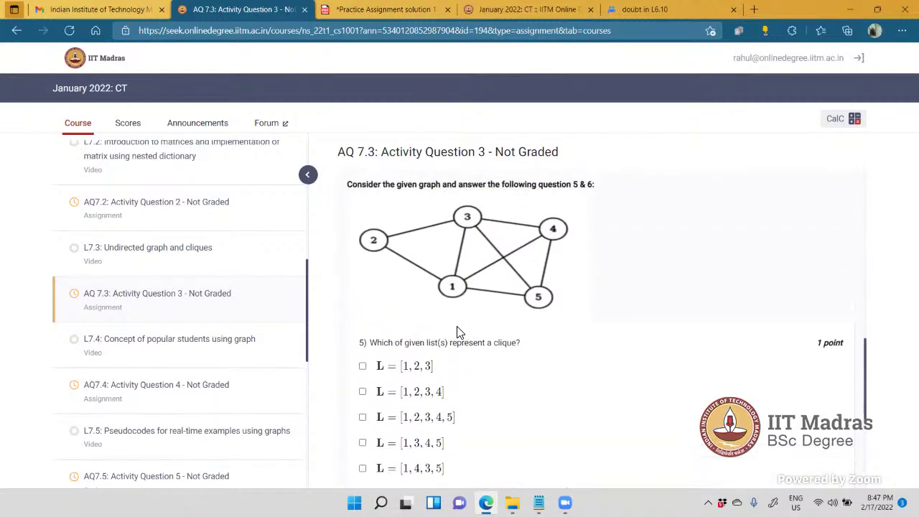
{"action": "scroll", "coordinate": [460, 332], "scroll_direction": "down", "scroll_amount": 1}
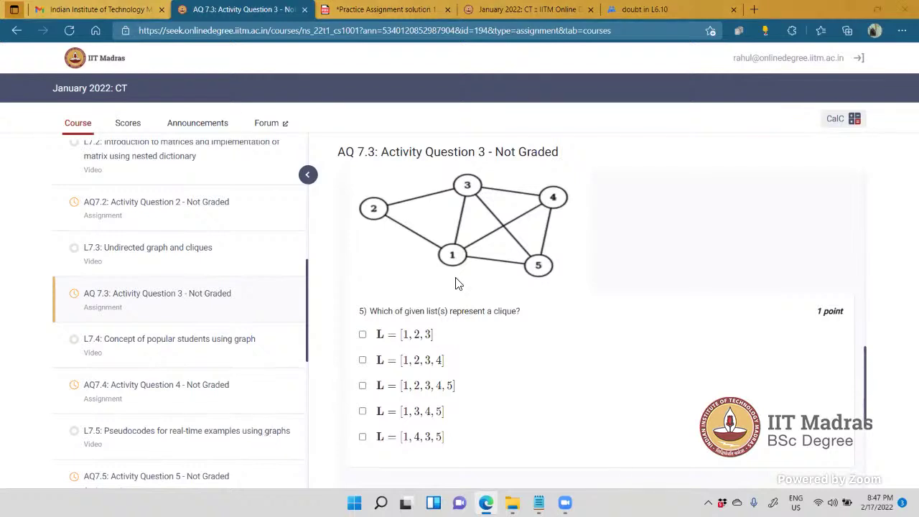
{"action": "scroll", "coordinate": [455, 284], "scroll_direction": "up", "scroll_amount": 2}
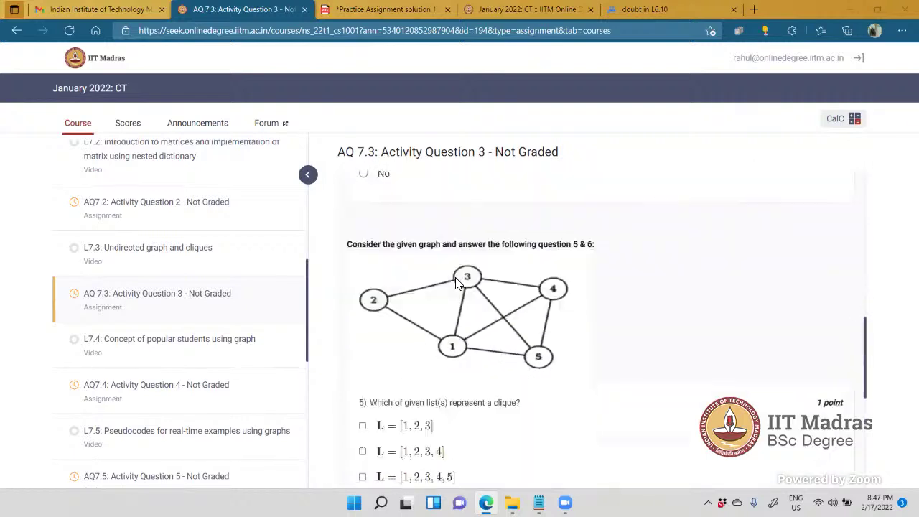
{"action": "scroll", "coordinate": [455, 284], "scroll_direction": "down", "scroll_amount": 1}
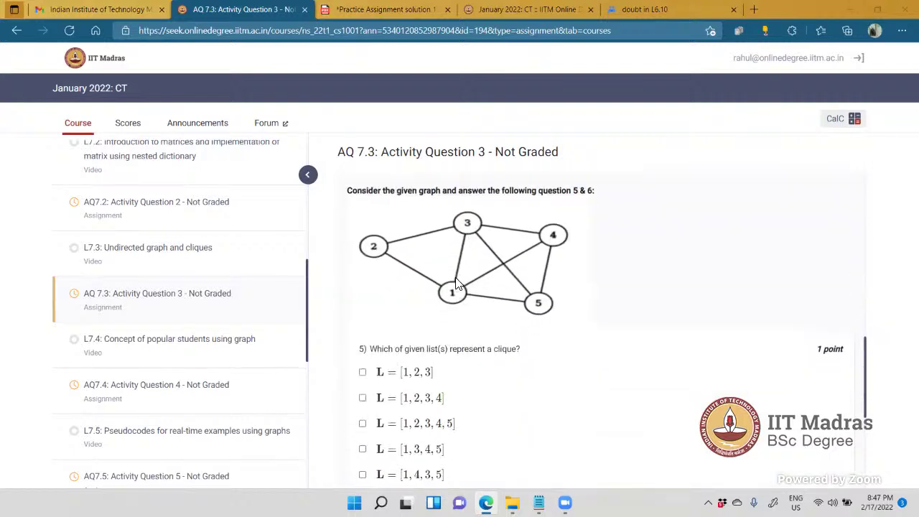
{"action": "scroll", "coordinate": [455, 284], "scroll_direction": "down", "scroll_amount": 1}
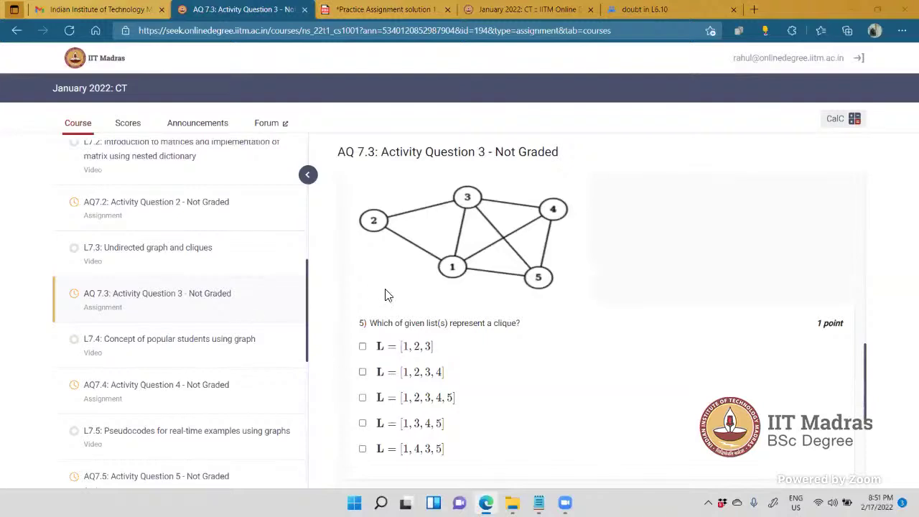
{"action": "scroll", "coordinate": [385, 294], "scroll_direction": "down", "scroll_amount": 1}
{"action": "scroll", "coordinate": [387, 296], "scroll_direction": "up", "scroll_amount": 1}
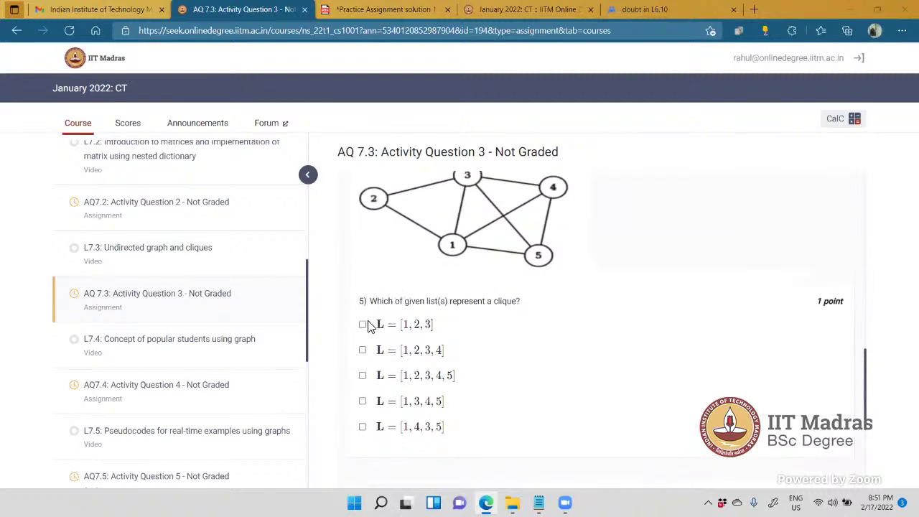
{"action": "scroll", "coordinate": [383, 321], "scroll_direction": "up", "scroll_amount": 1}
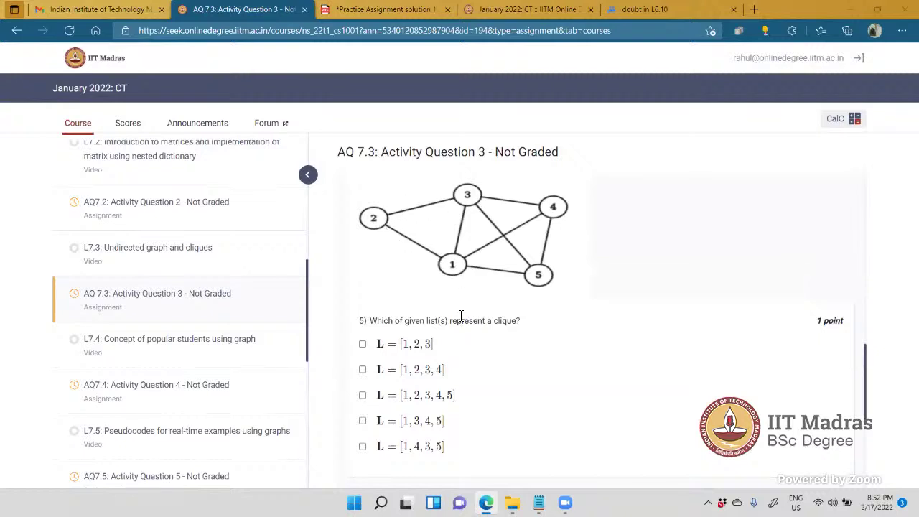
Step: Select L = [1, 2, 3], [1, 3, 4, 5] and [1, 4, 3, 5] as the cliques in question 5 and submit the assignment for checking
{"action": "left_click", "coordinate": [362, 345]}
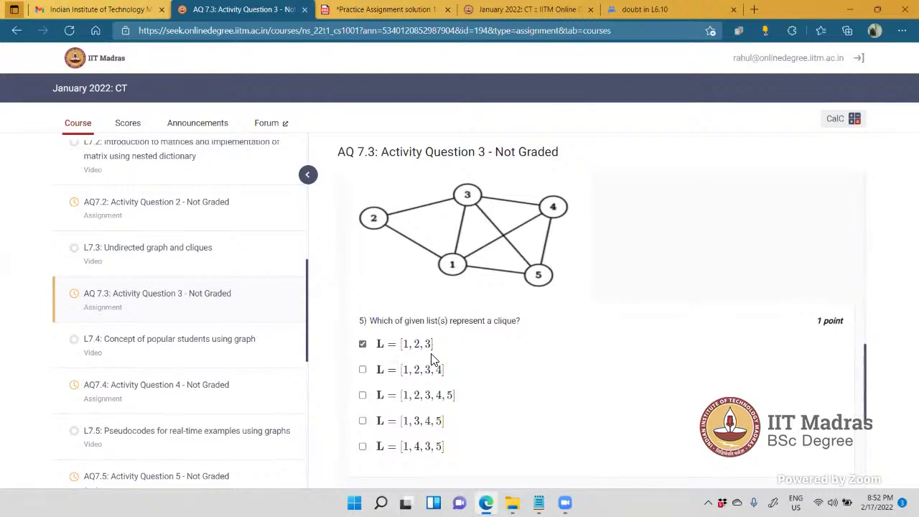
{"action": "left_click", "coordinate": [362, 420]}
{"action": "left_click", "coordinate": [362, 447]}
{"action": "scroll", "coordinate": [362, 452], "scroll_direction": "down", "scroll_amount": 3}
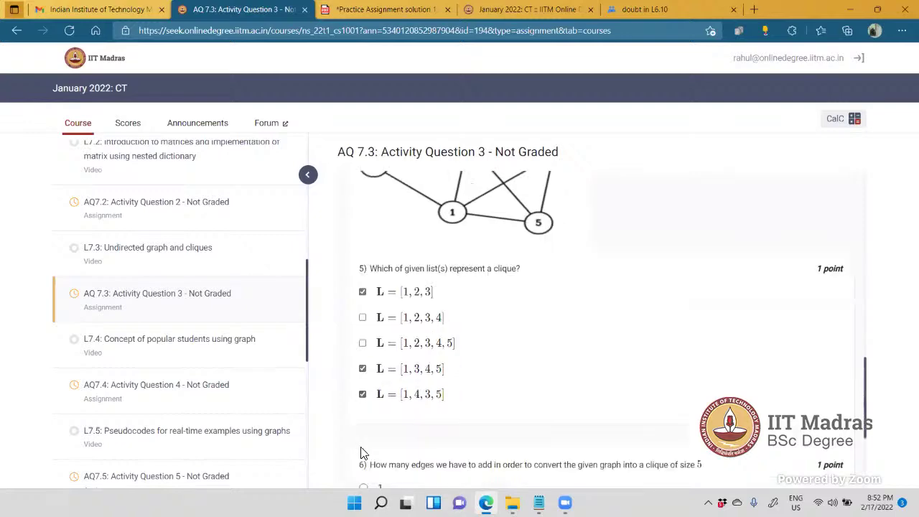
{"action": "left_click", "coordinate": [391, 435]}
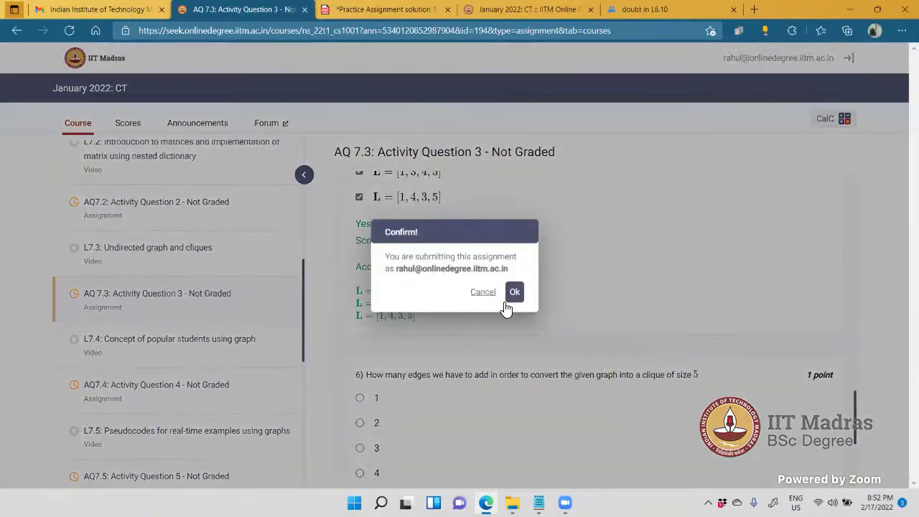
{"action": "left_click", "coordinate": [511, 303]}
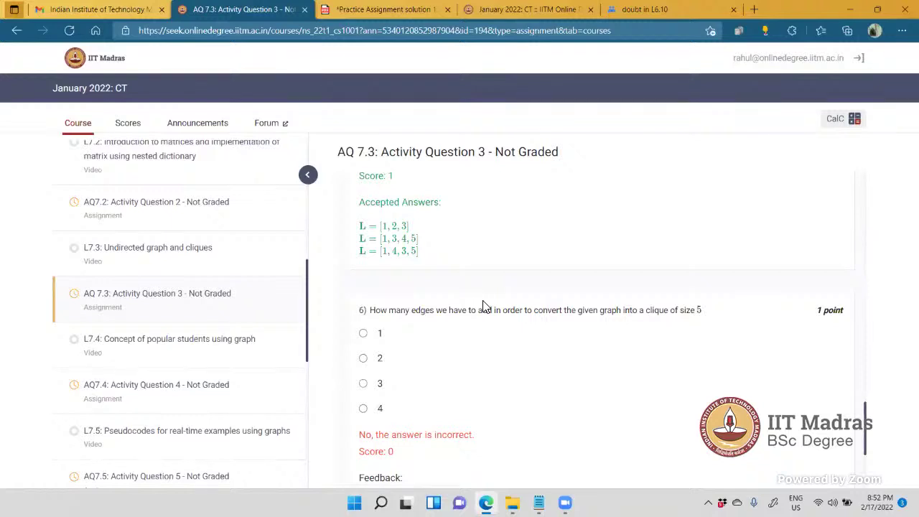
Step: Review the feedback on question 6 about completing a clique of size 5, comparing it with the given graph
{"action": "scroll", "coordinate": [485, 306], "scroll_direction": "down", "scroll_amount": 3}
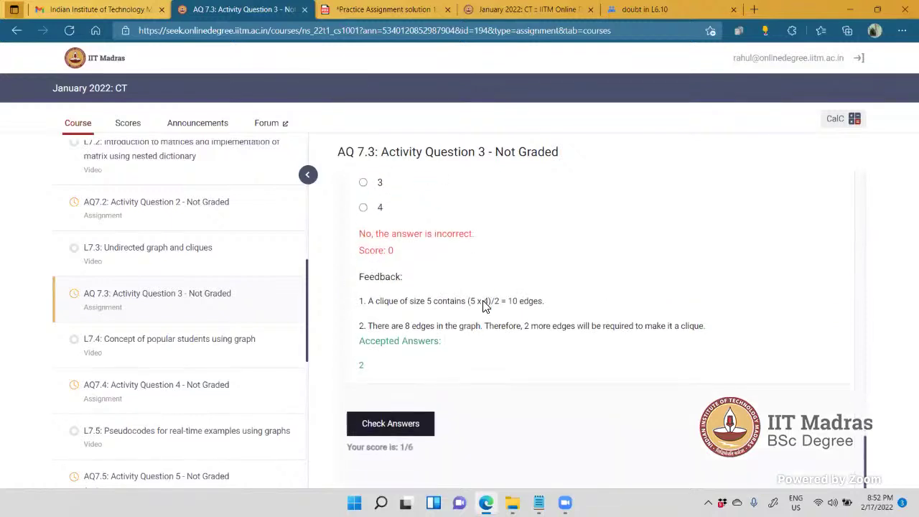
{"action": "scroll", "coordinate": [485, 305], "scroll_direction": "up", "scroll_amount": 10}
{"action": "scroll", "coordinate": [485, 305], "scroll_direction": "up", "scroll_amount": 1}
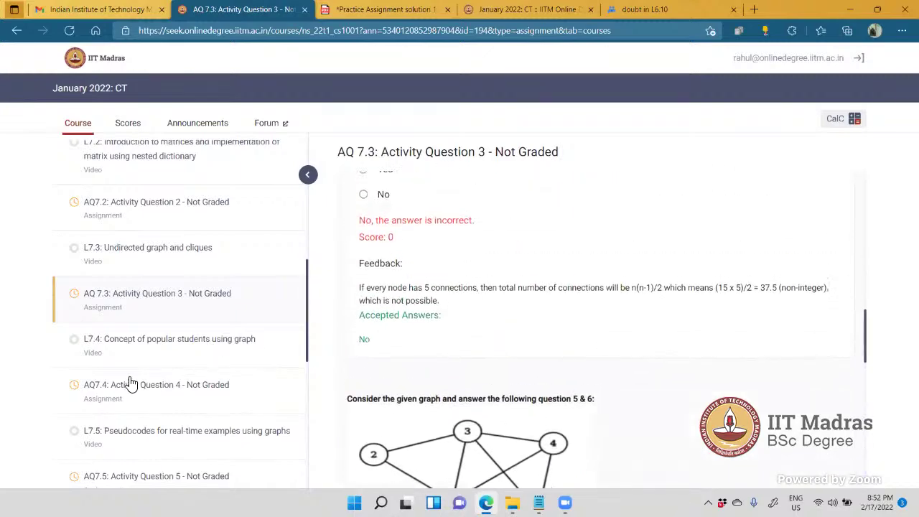
{"action": "scroll", "coordinate": [130, 384], "scroll_direction": "down", "scroll_amount": 1}
{"action": "scroll", "coordinate": [572, 349], "scroll_direction": "down", "scroll_amount": 8}
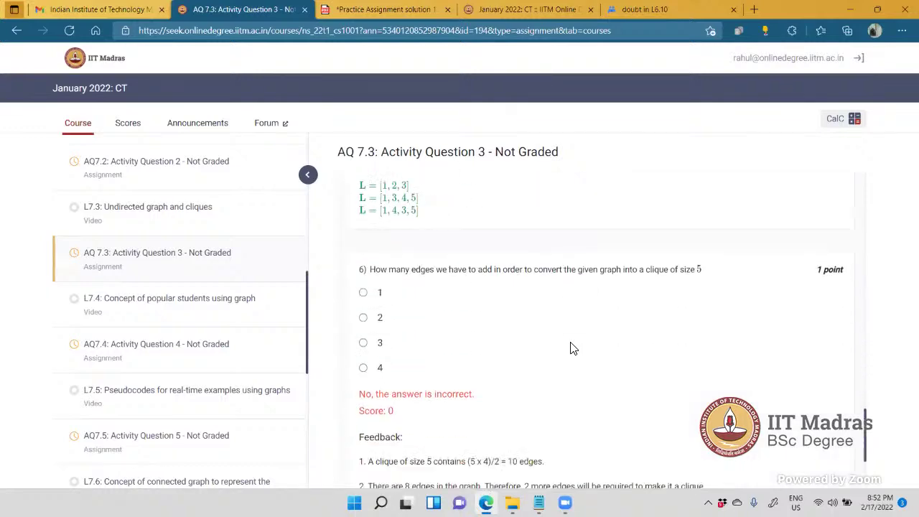
{"action": "scroll", "coordinate": [572, 350], "scroll_direction": "down", "scroll_amount": 1}
{"action": "scroll", "coordinate": [572, 351], "scroll_direction": "up", "scroll_amount": 2}
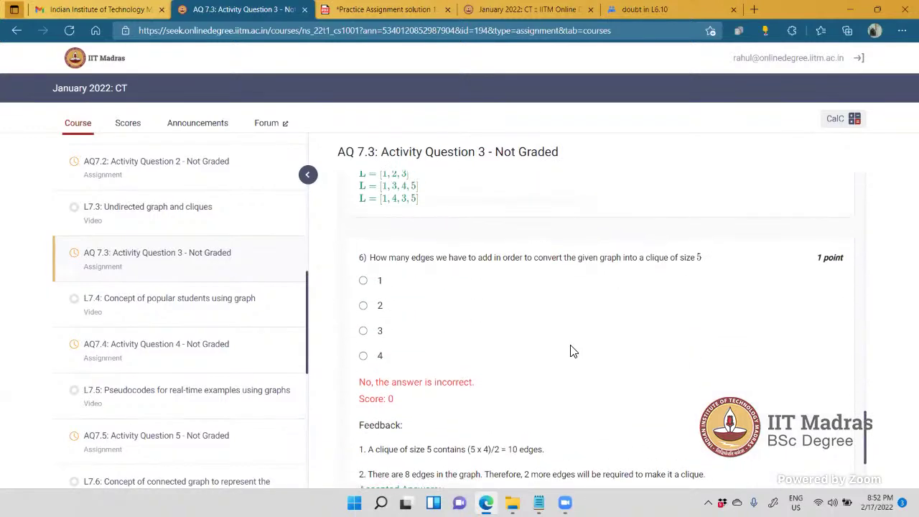
{"action": "scroll", "coordinate": [573, 351], "scroll_direction": "up", "scroll_amount": 6}
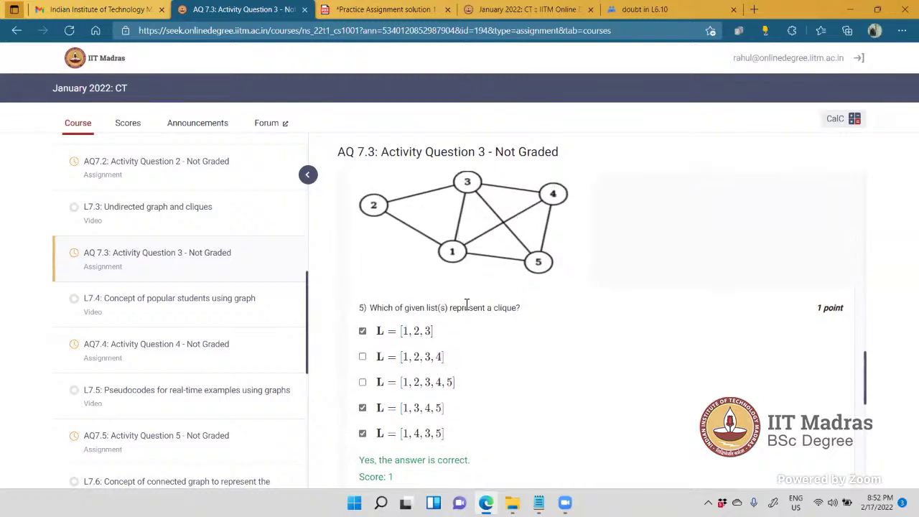
Step: Compare the answers and feedback of clique questions 5 and 6 with the given graph, and return to question 4 on telephone booths
{"action": "scroll", "coordinate": [490, 405], "scroll_direction": "down", "scroll_amount": 2}
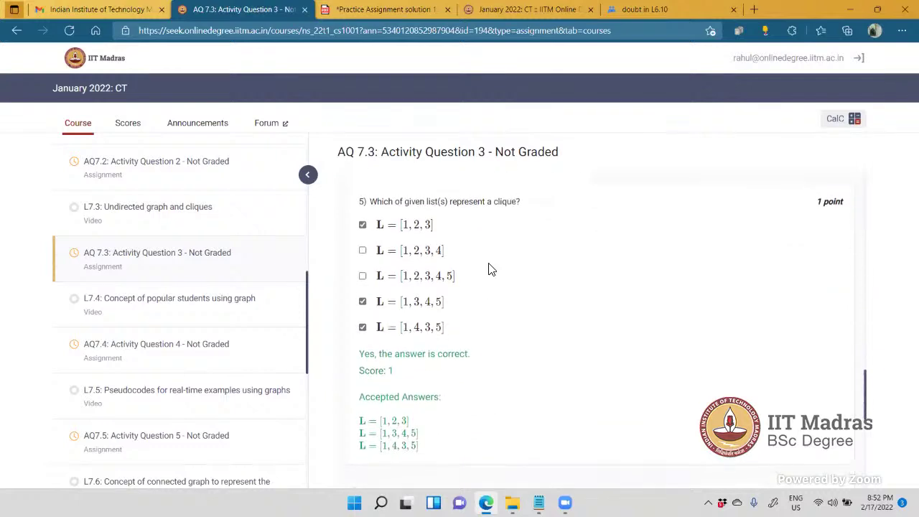
{"action": "scroll", "coordinate": [488, 266], "scroll_direction": "up", "scroll_amount": 3}
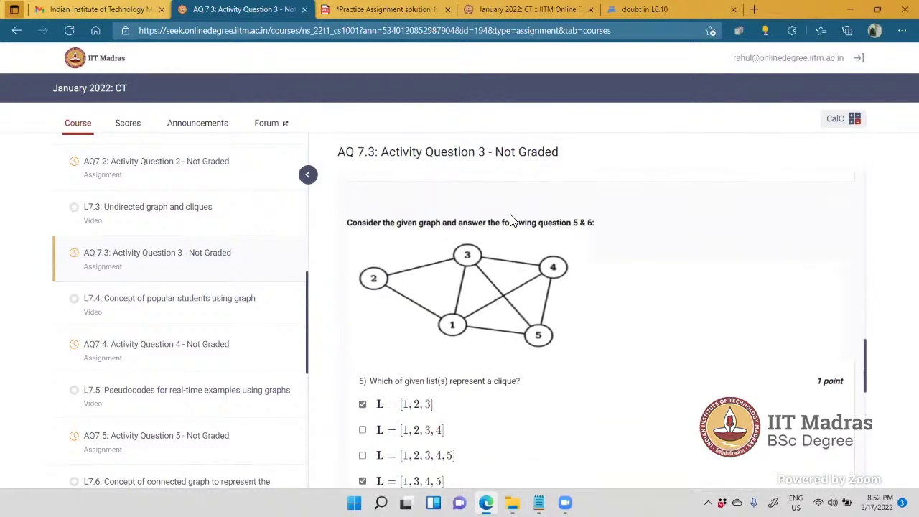
{"action": "scroll", "coordinate": [389, 318], "scroll_direction": "down", "scroll_amount": 10}
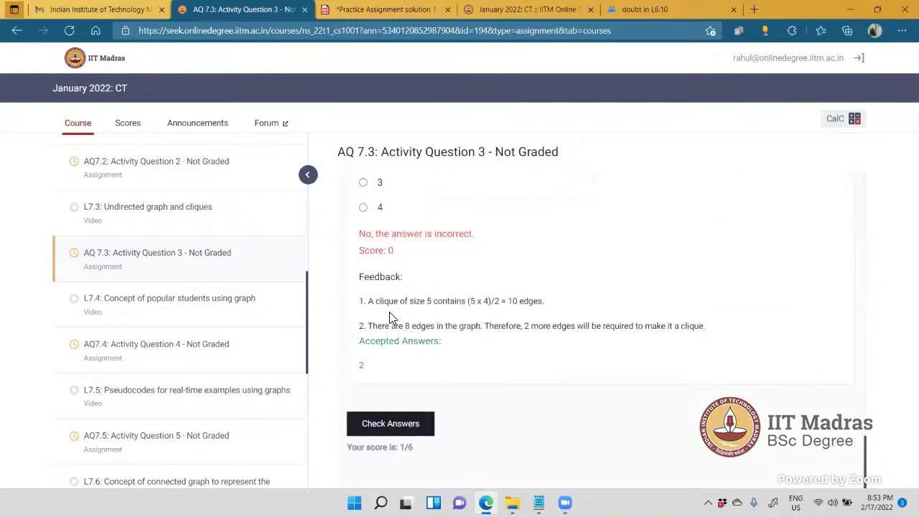
{"action": "scroll", "coordinate": [391, 318], "scroll_direction": "up", "scroll_amount": 2}
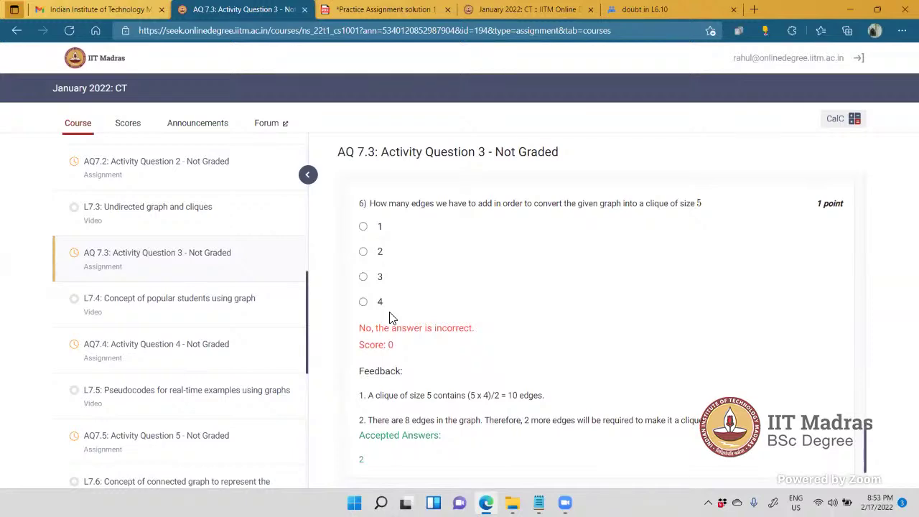
{"action": "scroll", "coordinate": [391, 318], "scroll_direction": "up", "scroll_amount": 10}
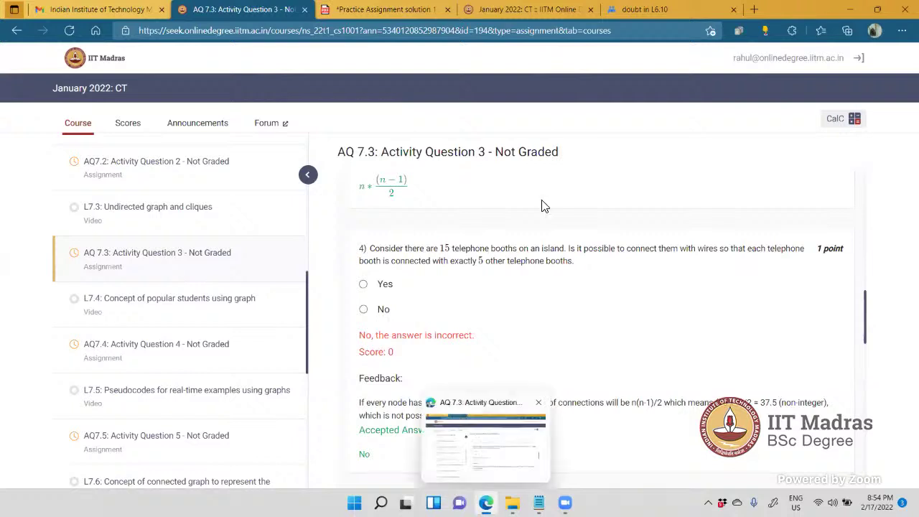
Step: In the Practice Assignment solution PDF, sketch circled nodes 0, 1 and 2 on the blank part of page 8, joining every pair
{"action": "left_click", "coordinate": [424, 7]}
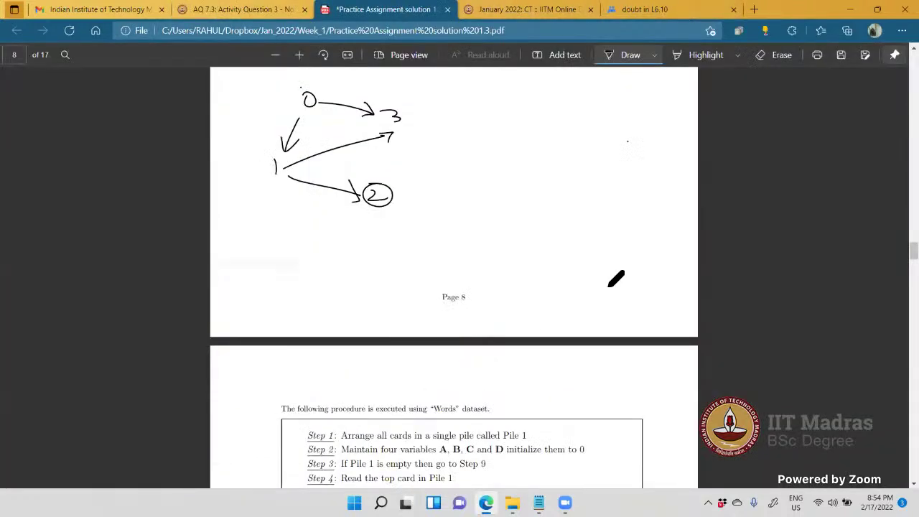
{"action": "left_click_drag", "start_coordinate": [508, 120], "coordinate": [509, 127]}
{"action": "left_click_drag", "start_coordinate": [601, 148], "coordinate": [598, 165]}
{"action": "left_click_drag", "start_coordinate": [490, 184], "coordinate": [501, 197]}
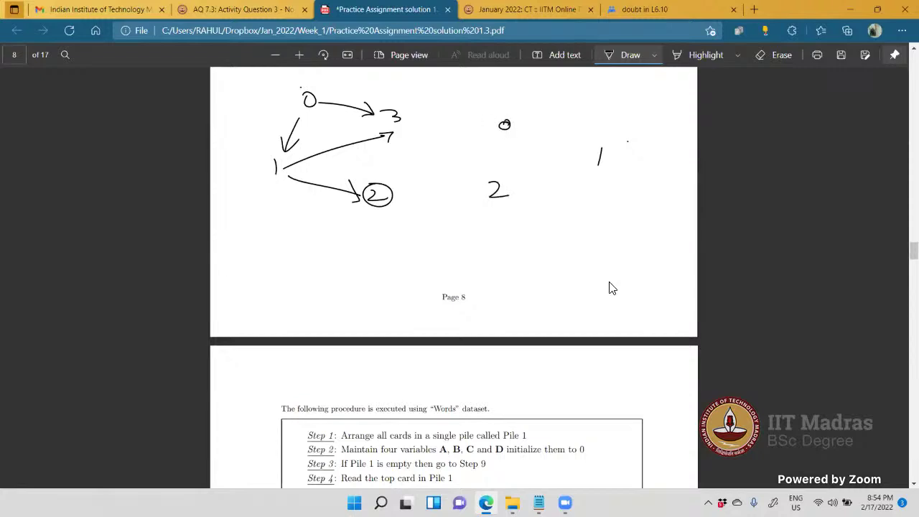
{"action": "left_click_drag", "start_coordinate": [502, 163], "coordinate": [508, 166]}
{"action": "mouse_move", "coordinate": [506, 114]}
{"action": "left_mouse_down"}
{"action": "mouse_move", "coordinate": [594, 160]}
{"action": "mouse_move", "coordinate": [596, 145]}
{"action": "mouse_move", "coordinate": [504, 181]}
{"action": "left_mouse_up"}
{"action": "mouse_move", "coordinate": [507, 178]}
{"action": "left_mouse_down"}
{"action": "mouse_move", "coordinate": [516, 171]}
{"action": "mouse_move", "coordinate": [508, 178]}
{"action": "left_mouse_up"}
{"action": "left_click_drag", "start_coordinate": [500, 133], "coordinate": [502, 157]}
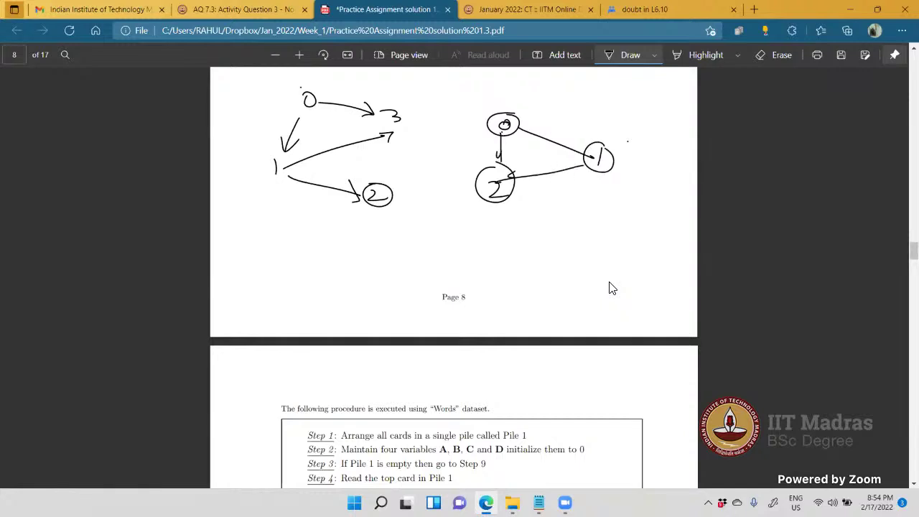
{"action": "left_click_drag", "start_coordinate": [562, 166], "coordinate": [510, 176]}
{"action": "left_click_drag", "start_coordinate": [504, 131], "coordinate": [498, 166]}
Step: Write a circled 3 and the edge calculation (3-1) = 2×3/2 = 3 below the triangle, striking out the 2s
{"action": "mouse_move", "coordinate": [452, 227]}
{"action": "left_mouse_down"}
{"action": "mouse_move", "coordinate": [453, 244]}
{"action": "mouse_move", "coordinate": [457, 224]}
{"action": "left_mouse_up"}
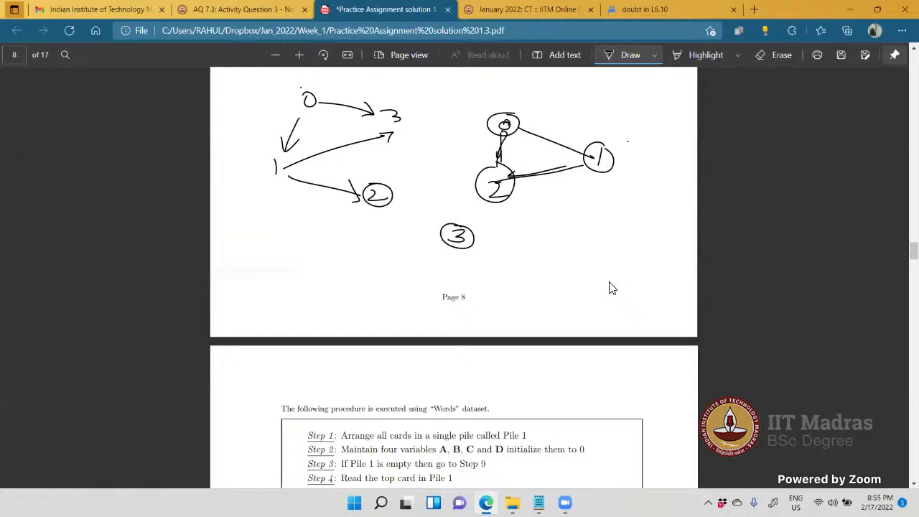
{"action": "left_click_drag", "start_coordinate": [538, 219], "coordinate": [528, 234]}
{"action": "left_click_drag", "start_coordinate": [549, 224], "coordinate": [555, 223]}
{"action": "left_click_drag", "start_coordinate": [559, 214], "coordinate": [560, 229]}
{"action": "left_click_drag", "start_coordinate": [575, 213], "coordinate": [579, 233]}
{"action": "left_click_drag", "start_coordinate": [594, 218], "coordinate": [603, 217]}
{"action": "left_click_drag", "start_coordinate": [594, 224], "coordinate": [644, 221]}
{"action": "mouse_move", "coordinate": [643, 209]}
{"action": "left_mouse_down"}
{"action": "mouse_move", "coordinate": [631, 221]}
{"action": "mouse_move", "coordinate": [650, 224]}
{"action": "left_mouse_up"}
{"action": "mouse_move", "coordinate": [614, 232]}
{"action": "left_mouse_down"}
{"action": "mouse_move", "coordinate": [657, 232]}
{"action": "mouse_move", "coordinate": [648, 250]}
{"action": "mouse_move", "coordinate": [646, 242]}
{"action": "left_mouse_up"}
{"action": "mouse_move", "coordinate": [620, 211]}
{"action": "left_mouse_down"}
{"action": "mouse_move", "coordinate": [610, 232]}
{"action": "mouse_move", "coordinate": [674, 231]}
{"action": "left_mouse_up"}
{"action": "left_click_drag", "start_coordinate": [678, 226], "coordinate": [679, 240]}
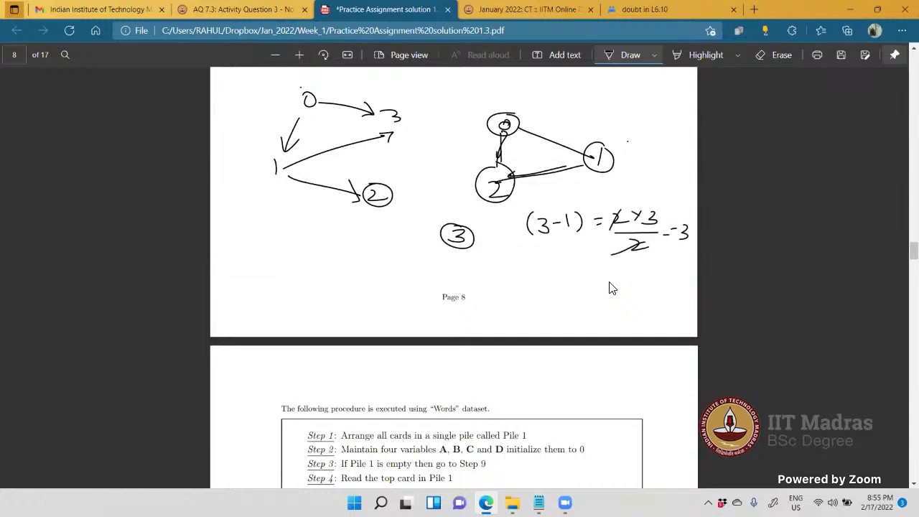
Step: Extend the triangle with a circled node 3 joined to nodes 0, 1 and 2, noting a circled 4 and = 6
{"action": "left_click_drag", "start_coordinate": [347, 281], "coordinate": [360, 295]}
{"action": "mouse_move", "coordinate": [357, 281]}
{"action": "left_mouse_down"}
{"action": "mouse_move", "coordinate": [356, 307]}
{"action": "mouse_move", "coordinate": [342, 271]}
{"action": "left_mouse_up"}
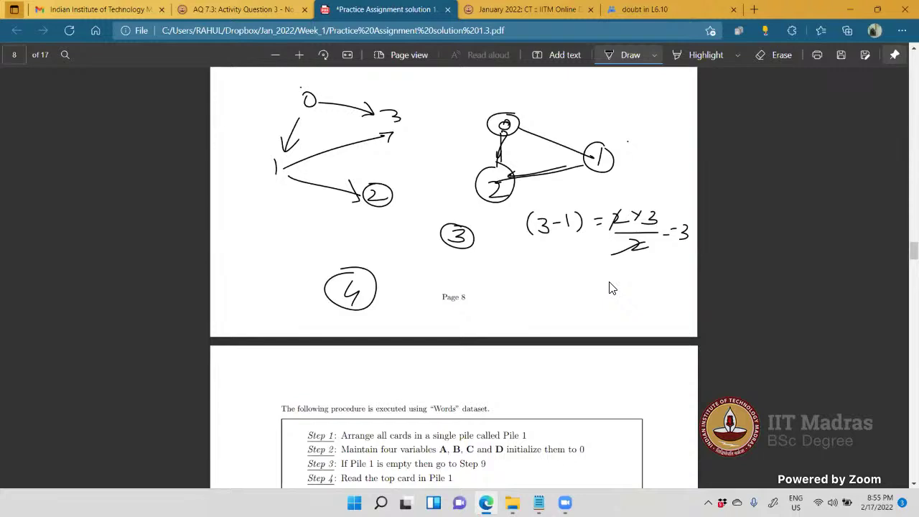
{"action": "mouse_move", "coordinate": [563, 90]}
{"action": "left_mouse_down"}
{"action": "mouse_move", "coordinate": [567, 105]}
{"action": "mouse_move", "coordinate": [558, 88]}
{"action": "left_mouse_up"}
{"action": "mouse_move", "coordinate": [515, 112]}
{"action": "left_mouse_down"}
{"action": "mouse_move", "coordinate": [560, 102]}
{"action": "mouse_move", "coordinate": [583, 139]}
{"action": "left_mouse_up"}
{"action": "left_click_drag", "start_coordinate": [565, 107], "coordinate": [499, 162]}
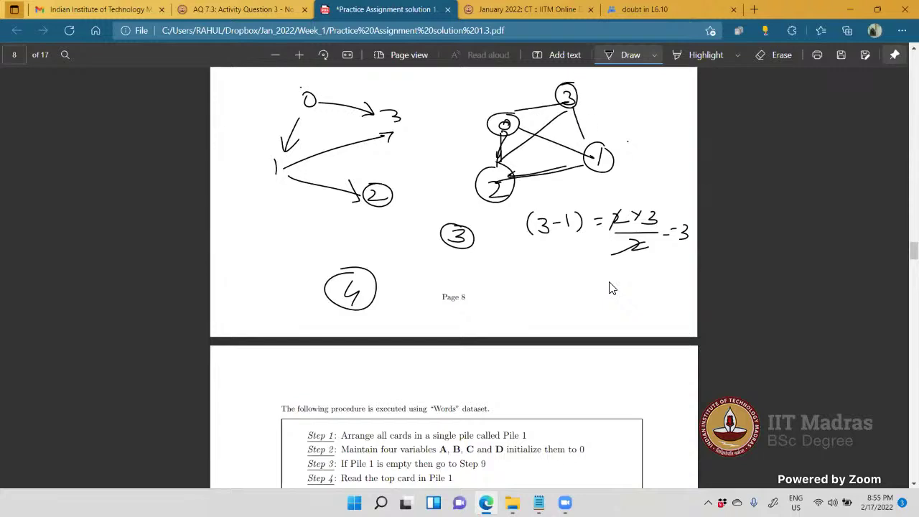
{"action": "left_click_drag", "start_coordinate": [602, 119], "coordinate": [619, 119]}
{"action": "mouse_move", "coordinate": [636, 109]}
{"action": "left_mouse_down"}
{"action": "mouse_move", "coordinate": [632, 123]}
{"action": "mouse_move", "coordinate": [626, 106]}
{"action": "left_mouse_up"}
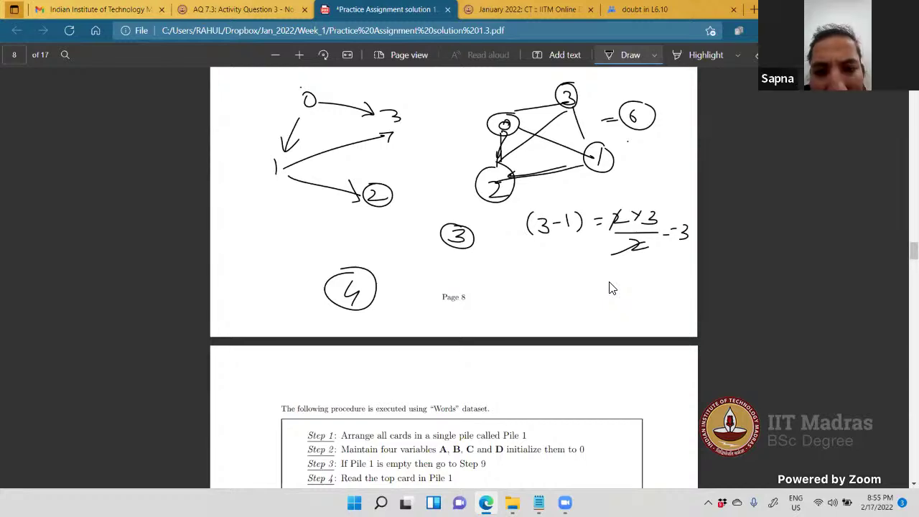
Step: Write the edge calculation (4-1) × 4 for the four-node graph beside the circled 4
{"action": "mouse_move", "coordinate": [507, 292]}
{"action": "left_mouse_down"}
{"action": "mouse_move", "coordinate": [509, 307]}
{"action": "mouse_move", "coordinate": [540, 303]}
{"action": "left_mouse_up"}
{"action": "mouse_move", "coordinate": [547, 290]}
{"action": "left_mouse_down"}
{"action": "mouse_move", "coordinate": [547, 309]}
{"action": "mouse_move", "coordinate": [557, 312]}
{"action": "left_mouse_up"}
{"action": "left_click_drag", "start_coordinate": [503, 281], "coordinate": [501, 312]}
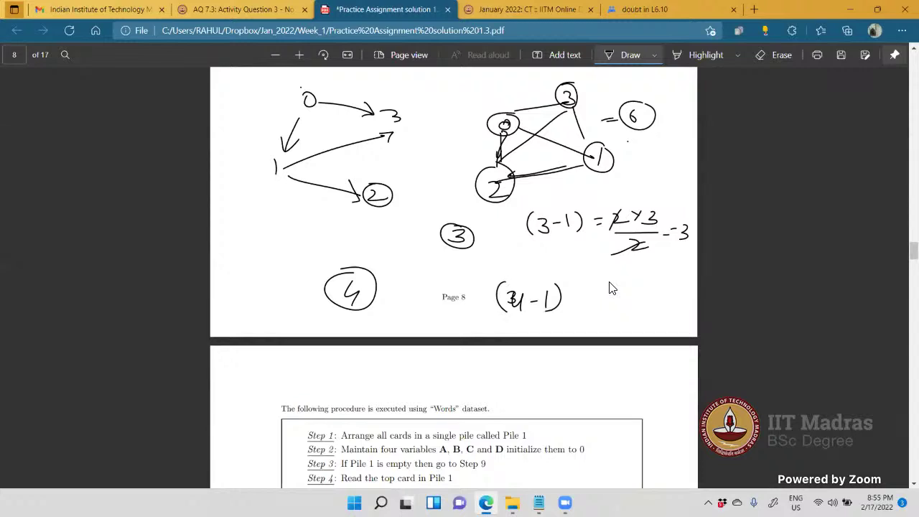
{"action": "left_click_drag", "start_coordinate": [571, 284], "coordinate": [572, 295]}
{"action": "left_click_drag", "start_coordinate": [590, 283], "coordinate": [594, 298]}
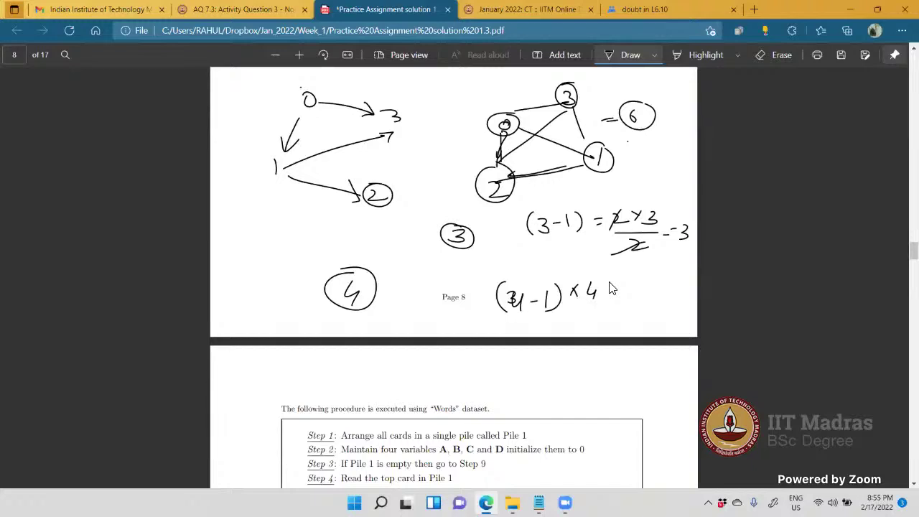